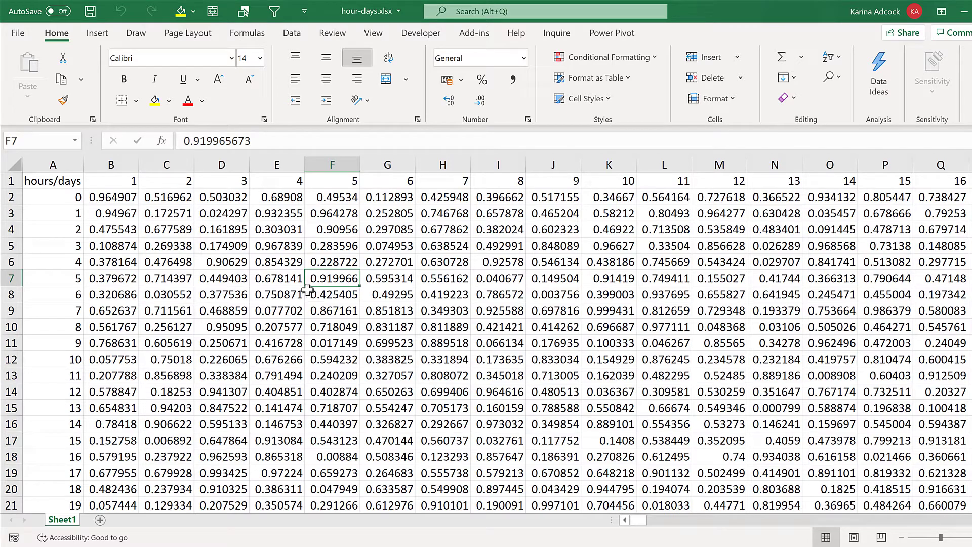
Step: Inspect the grid's hour labels down to 23 in A25 and day headers out to 365
left_click(44, 198)
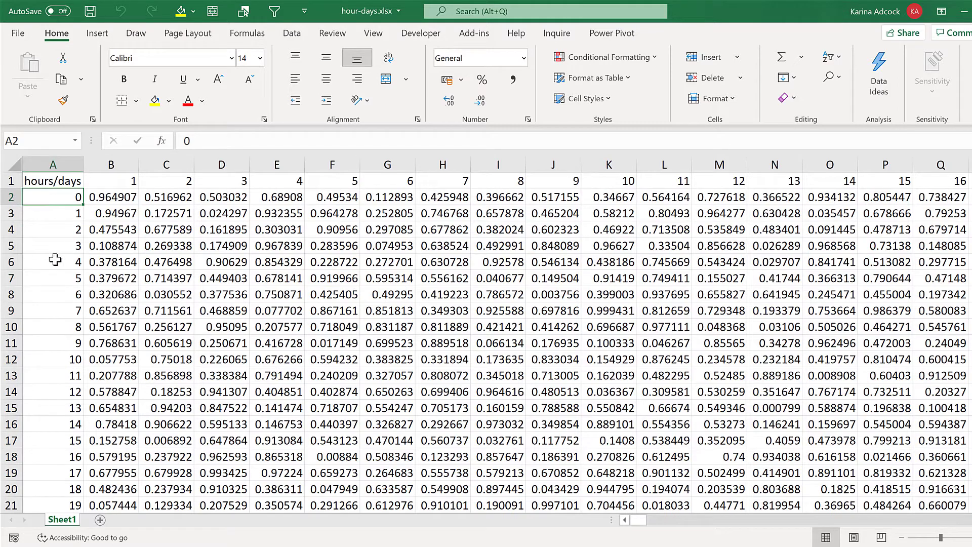
scroll(55, 260, "down", 1)
scroll(55, 260, "down", 2)
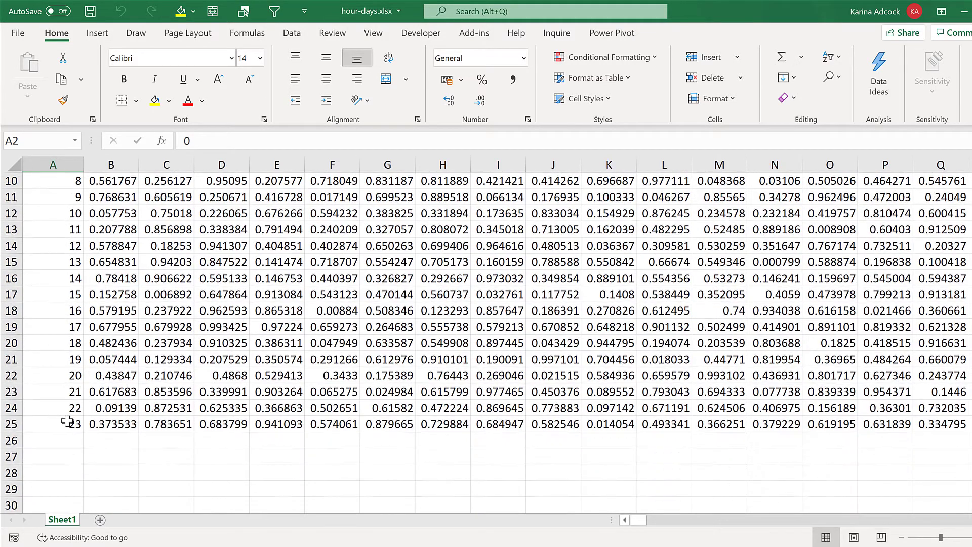
left_click(68, 423)
scroll(212, 343, "up", 3)
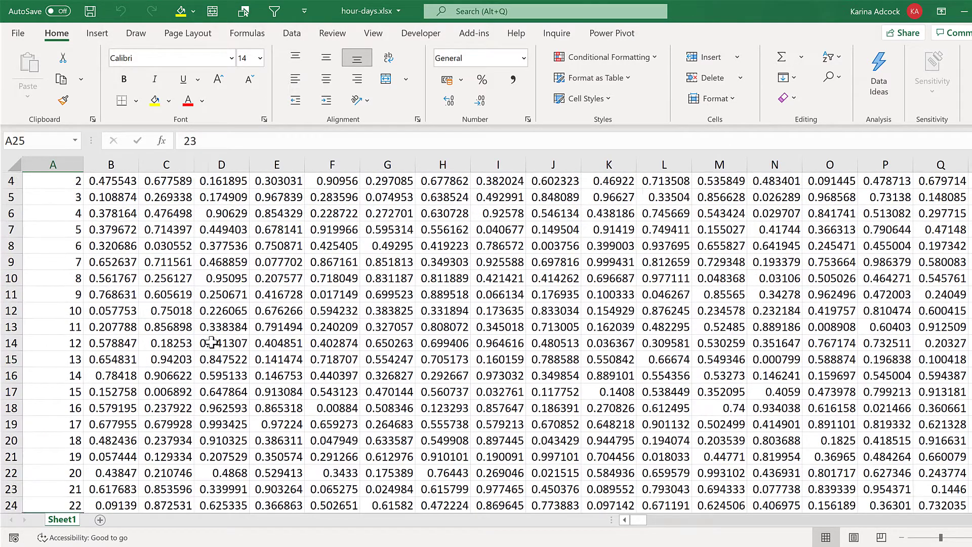
left_click(110, 184)
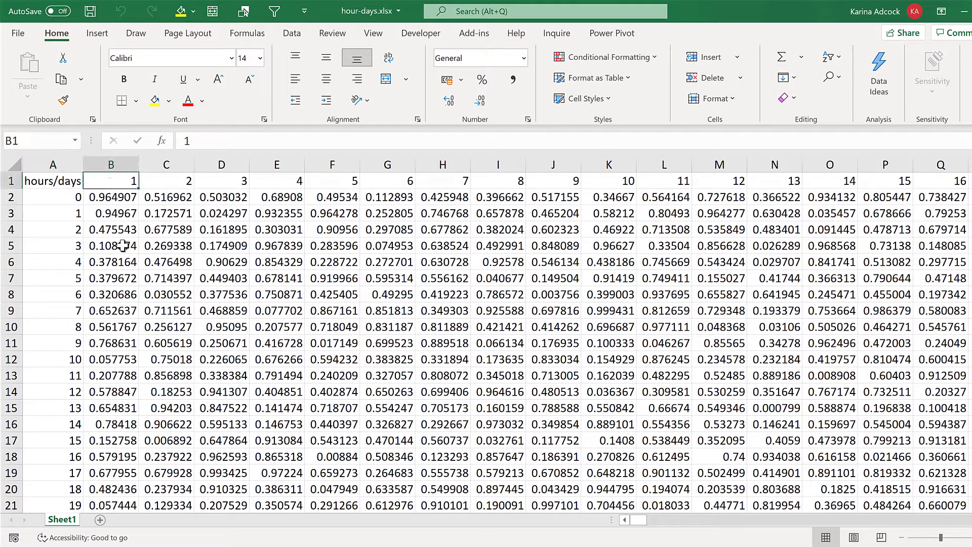
left_click_drag(637, 524, 956, 527)
key("ctrl+Right")
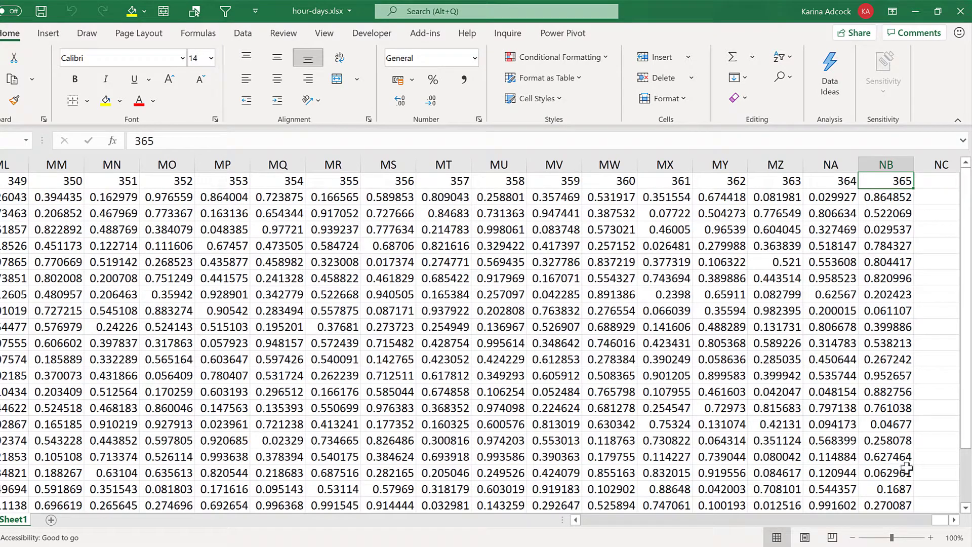
left_click_drag(940, 520, 558, 526)
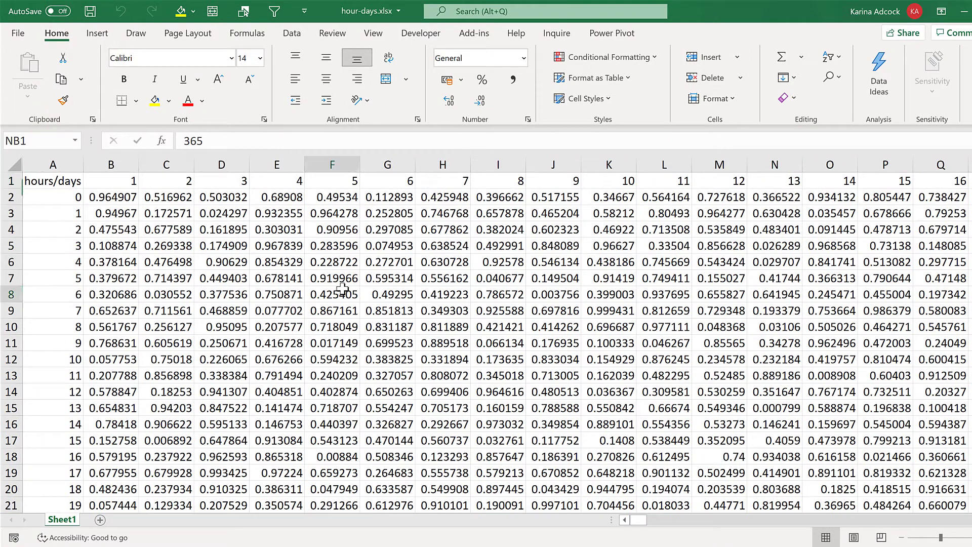
Step: Create a query from the range $A$1:$NB$25, with headers, using From Table/Range
left_click(342, 290)
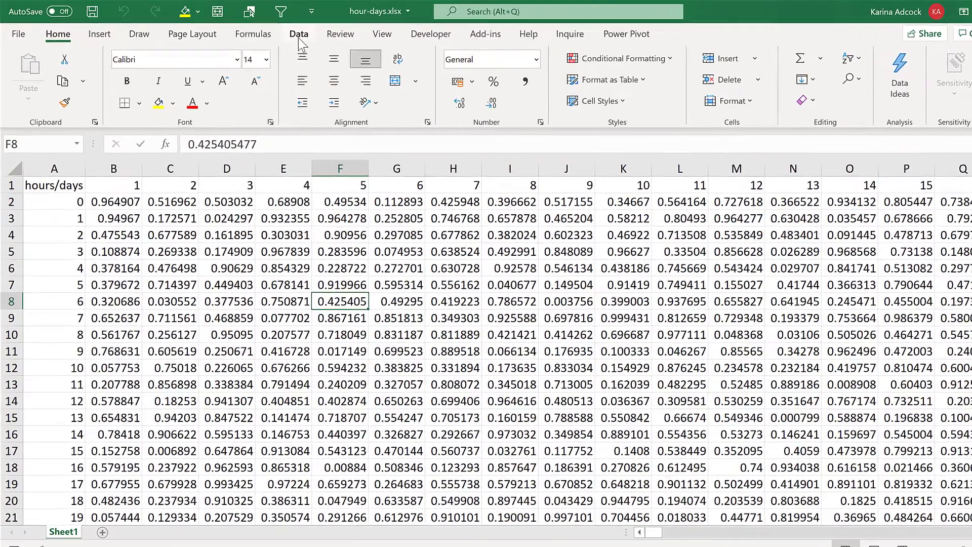
left_click(292, 34)
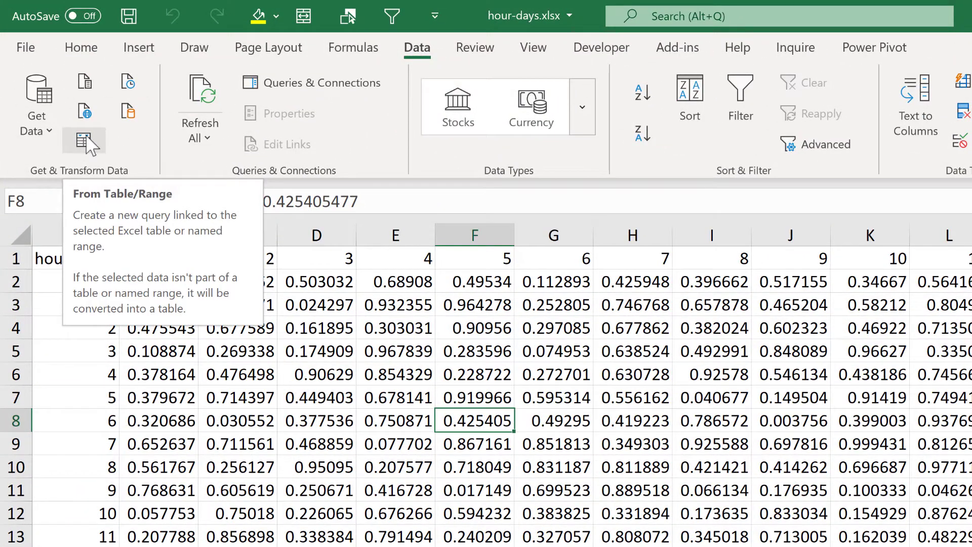
left_click(85, 141)
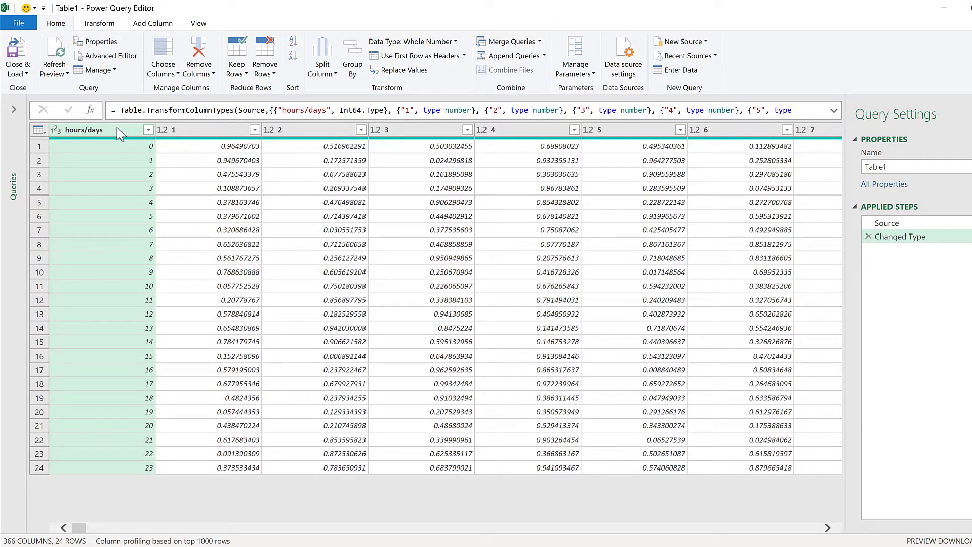
Step: Unpivot every column except hours/days into Attribute and Value rows
right_click(117, 133)
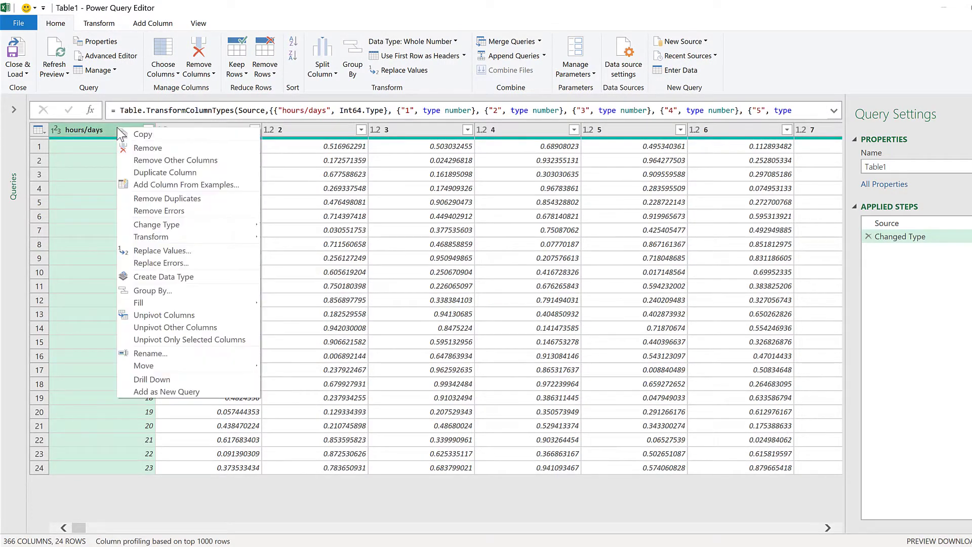
left_click(196, 327)
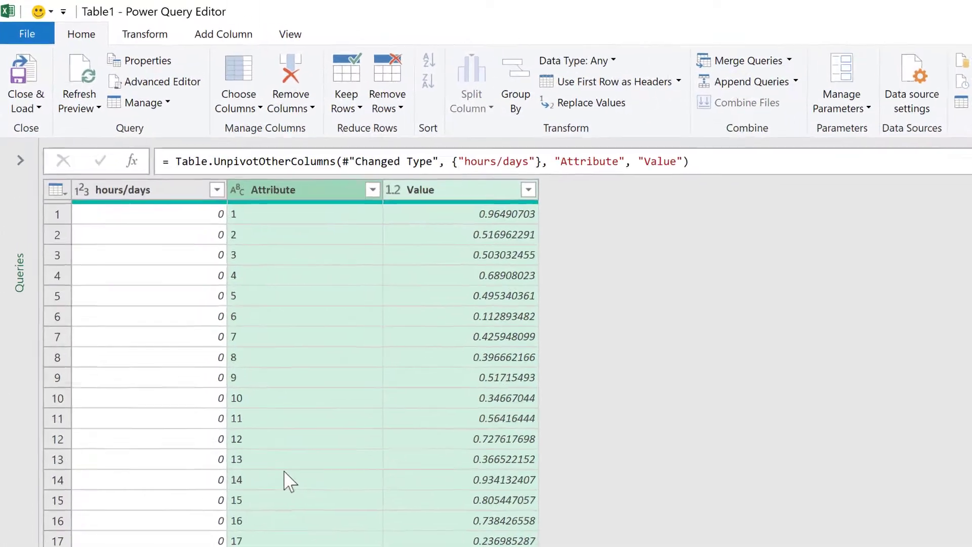
left_click(171, 186)
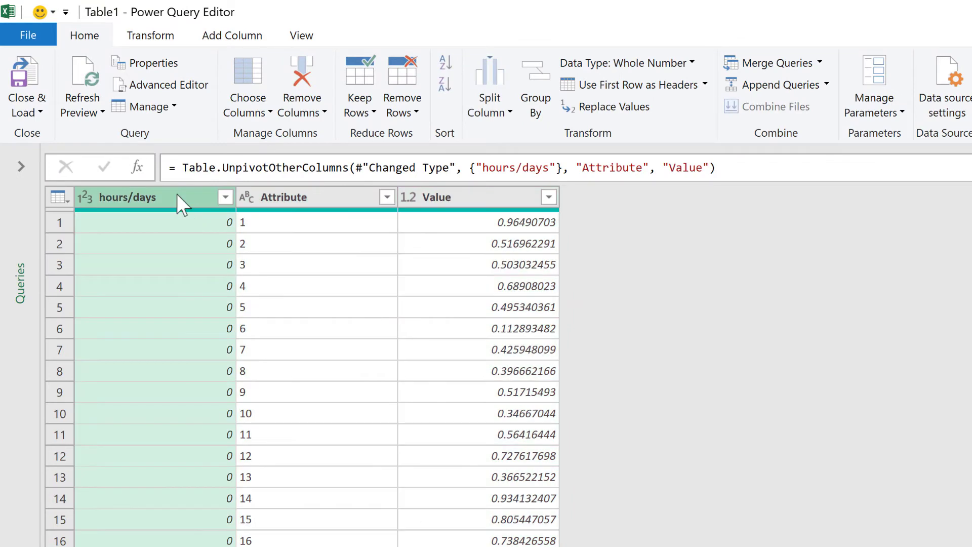
Step: Rename the hours/days column to hours and the Attribute column to days
double_click(177, 195)
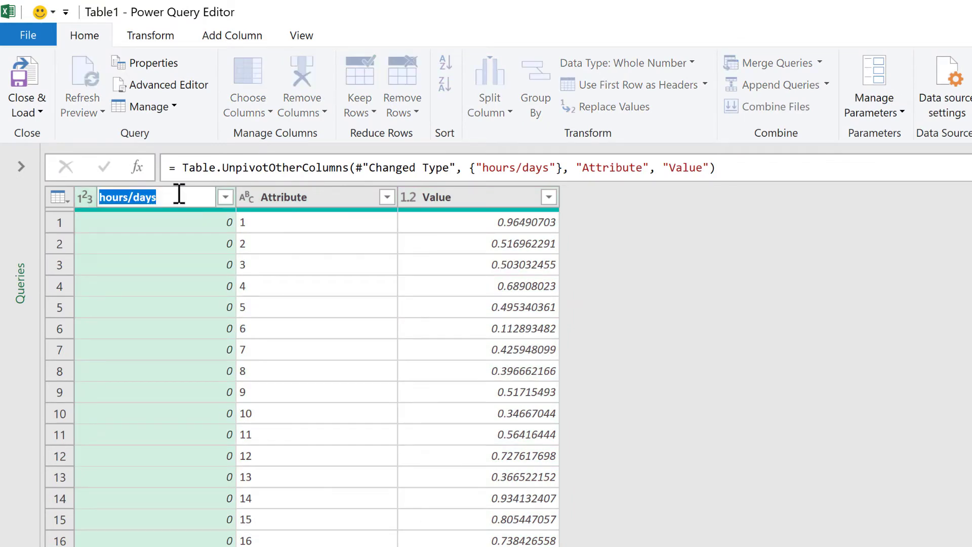
type("hours")
key("Return")
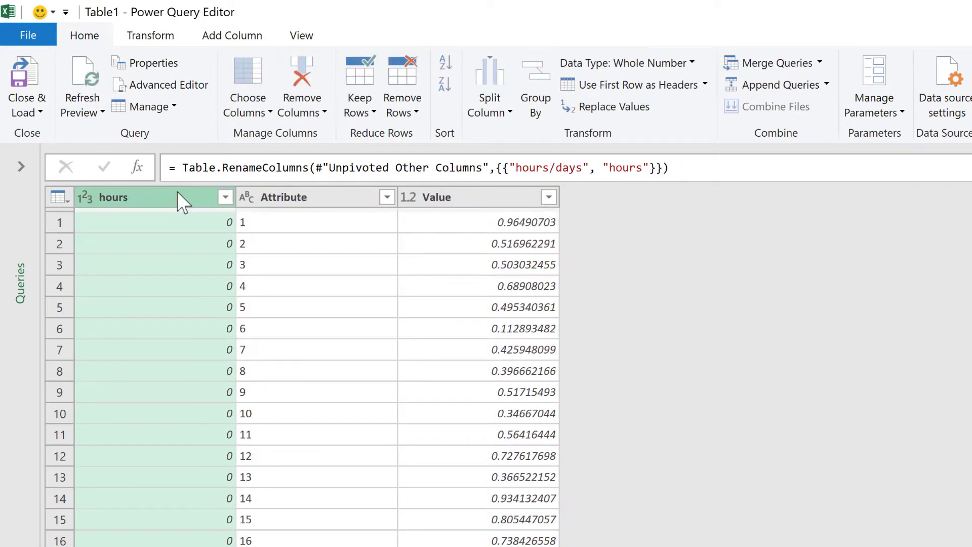
left_click(309, 199)
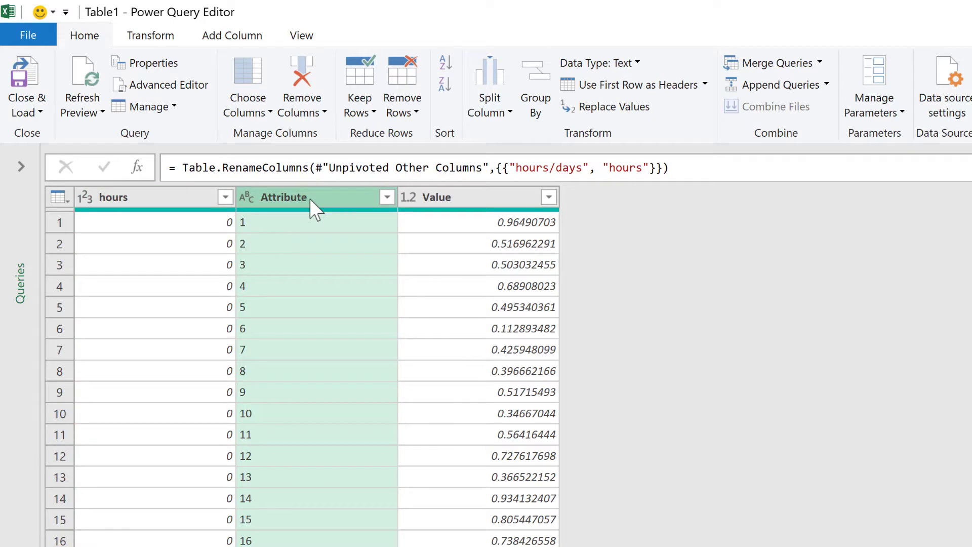
double_click(309, 199)
type("days")
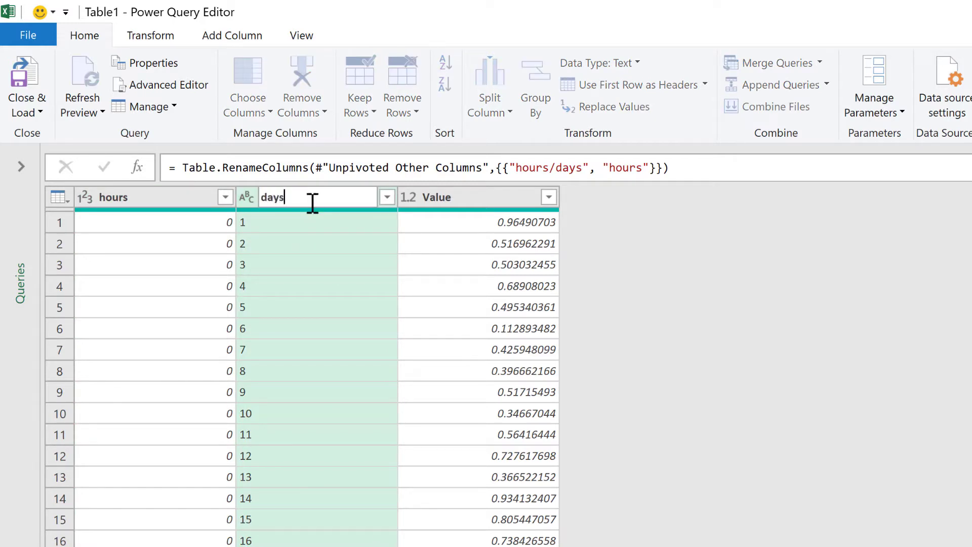
key("Return")
left_click(461, 197)
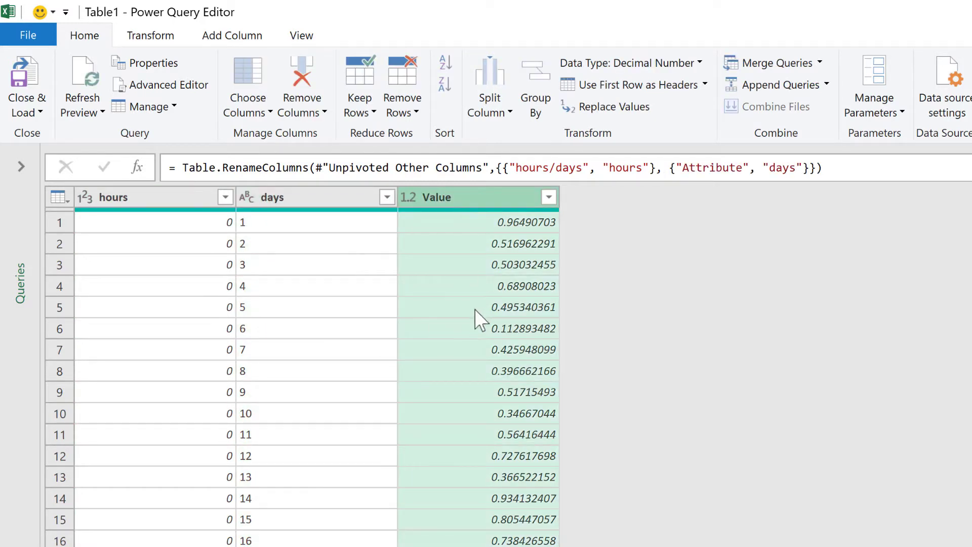
Step: Make days a Whole Number column and move it before hours
left_click(346, 208)
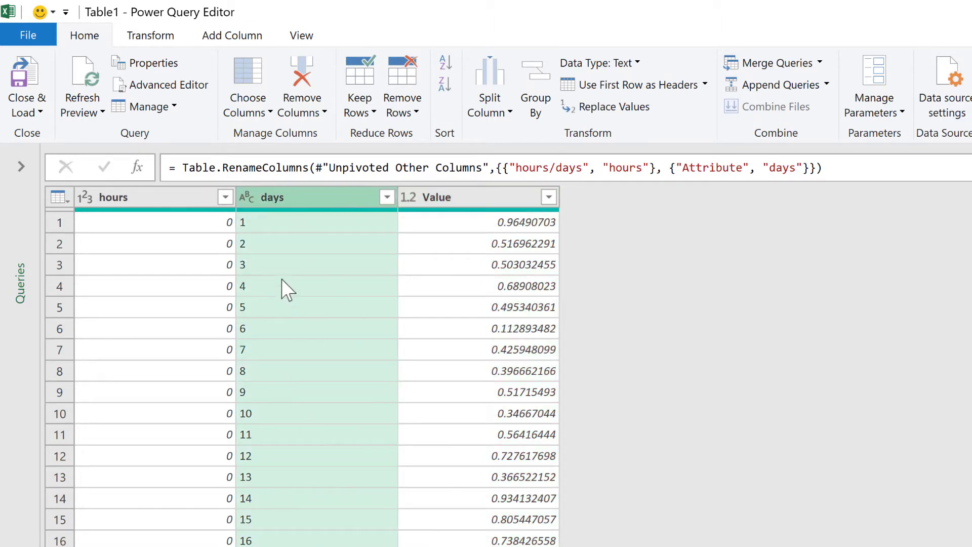
left_click(246, 196)
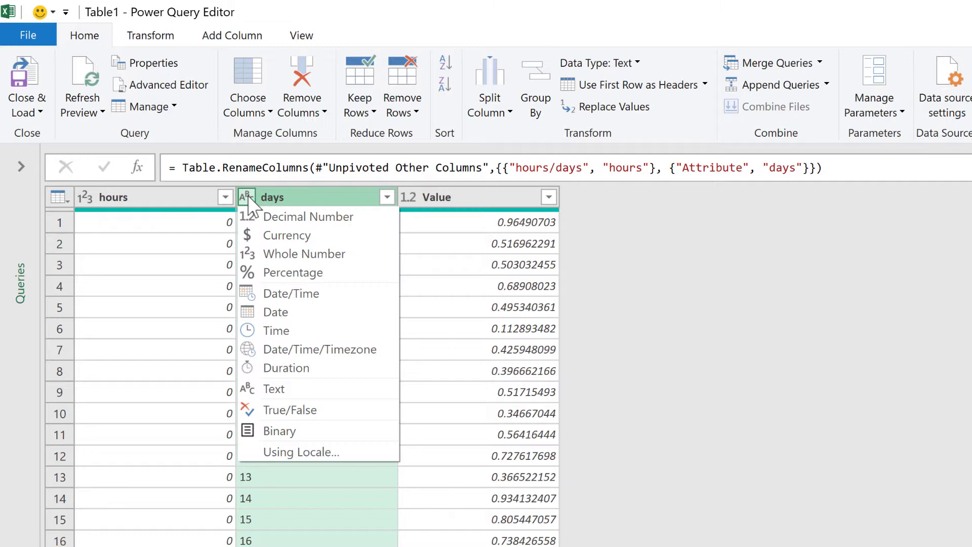
left_click(310, 255)
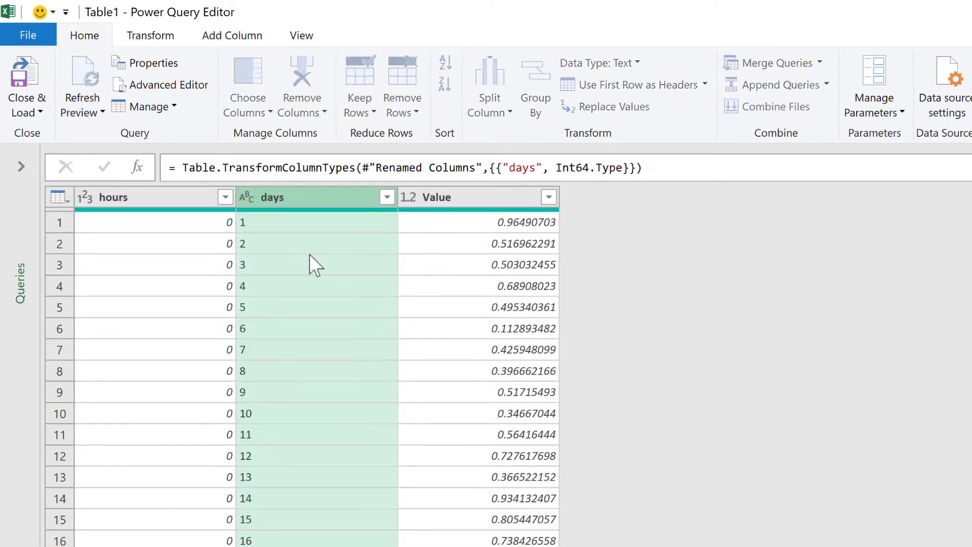
left_click_drag(303, 198, 114, 215)
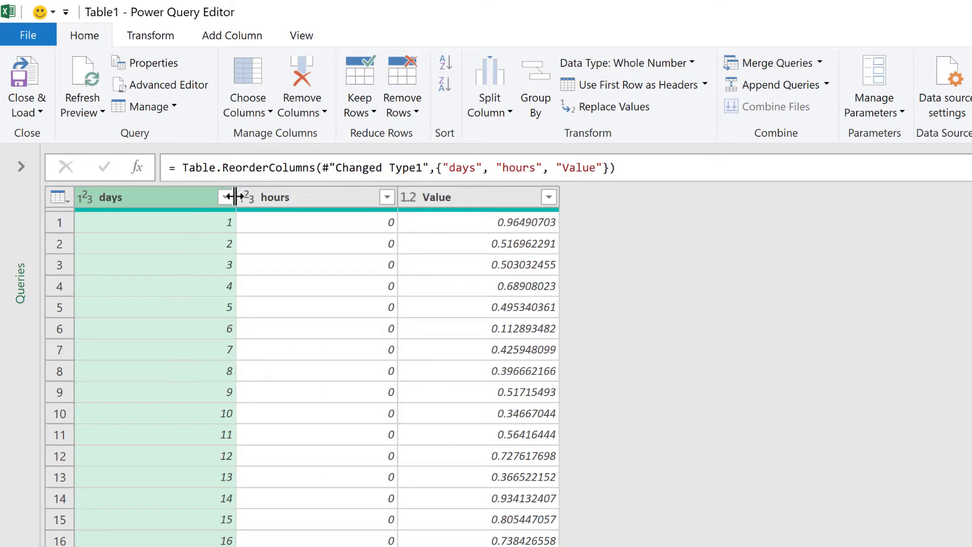
Step: Sort the rows ascending by days, then by hours
left_click(225, 197)
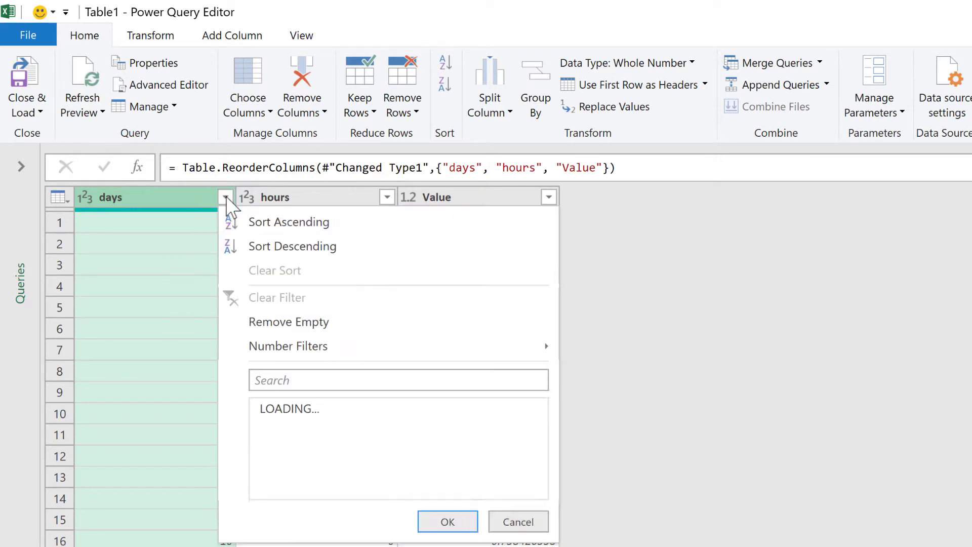
left_click(308, 225)
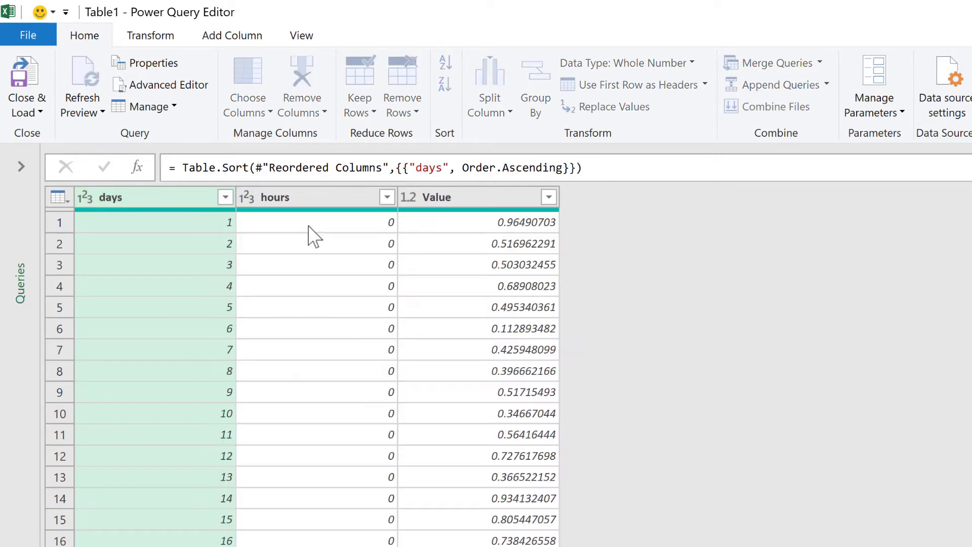
left_click(337, 193)
left_click(387, 197)
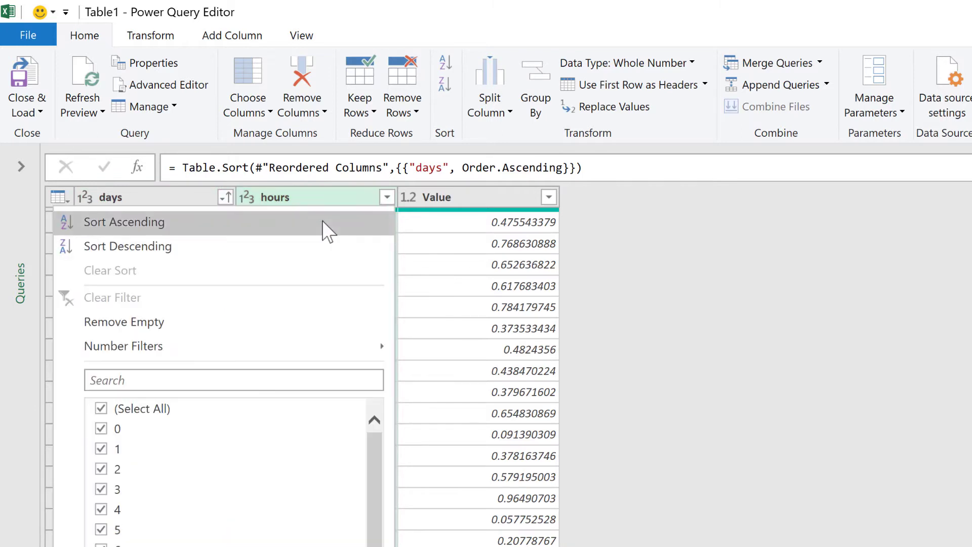
left_click(322, 222)
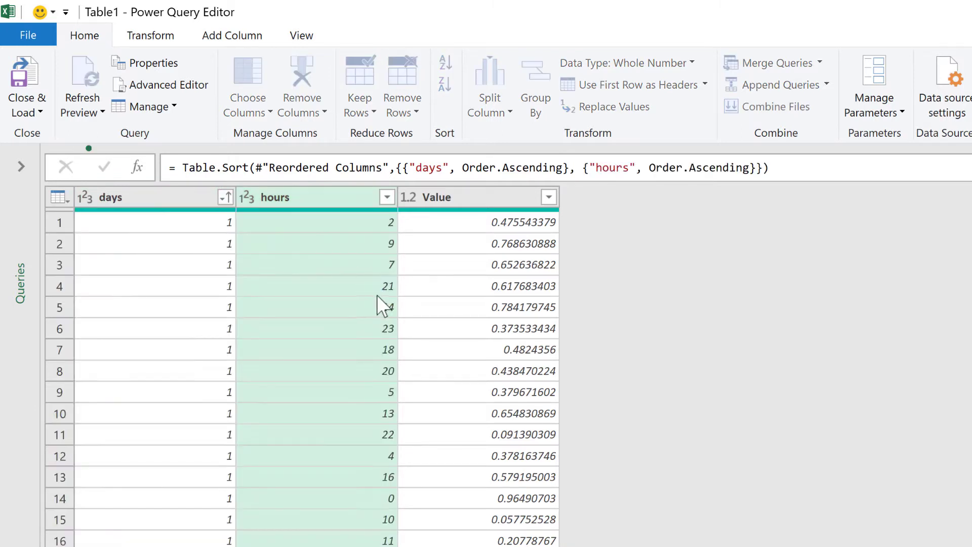
left_click(172, 203)
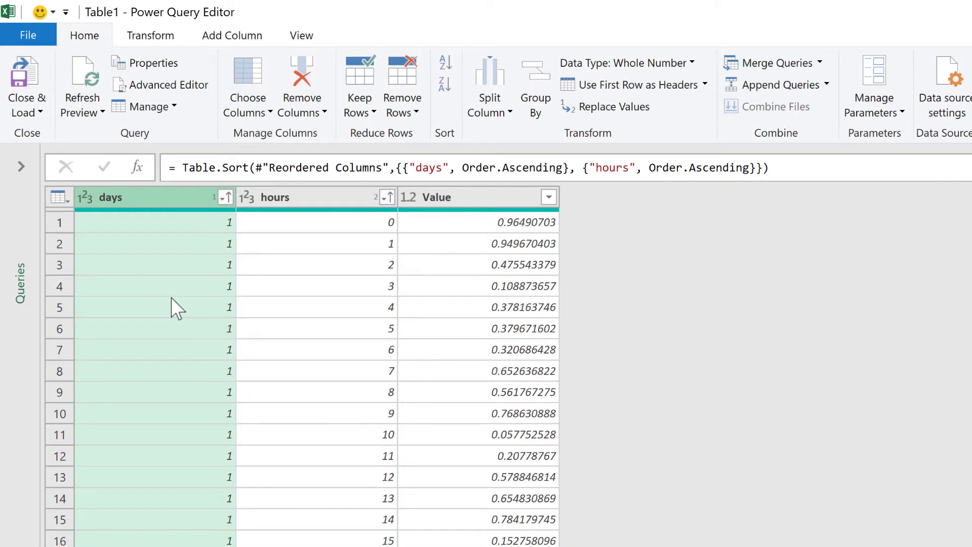
Step: Add a custom column 'date' with formula Date.AddDays(#date(2019,1,1),[days]-1)
left_click(236, 38)
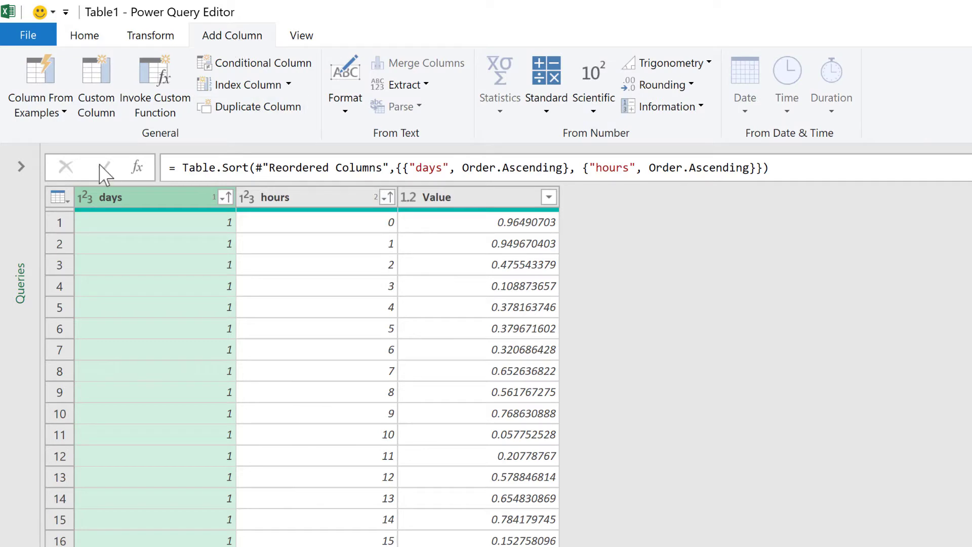
left_click(102, 116)
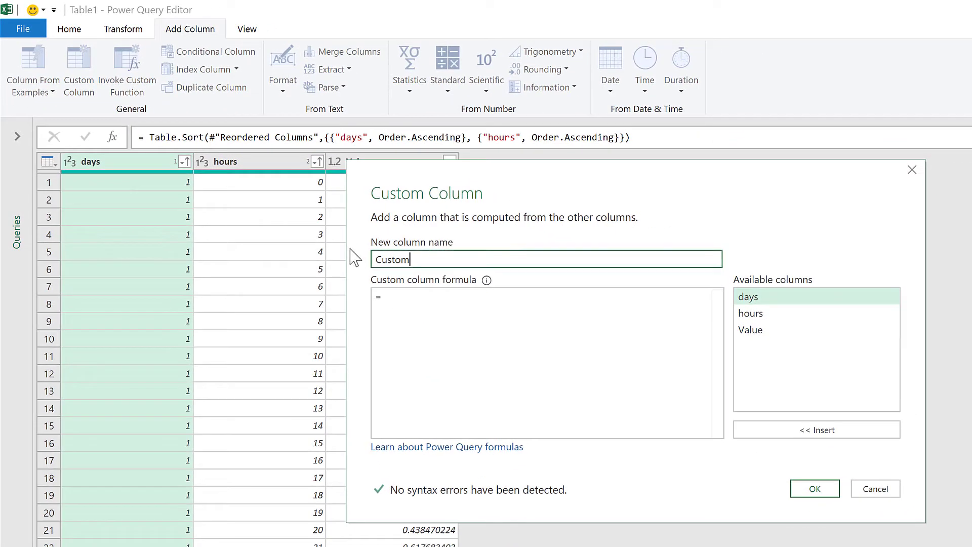
type("date")
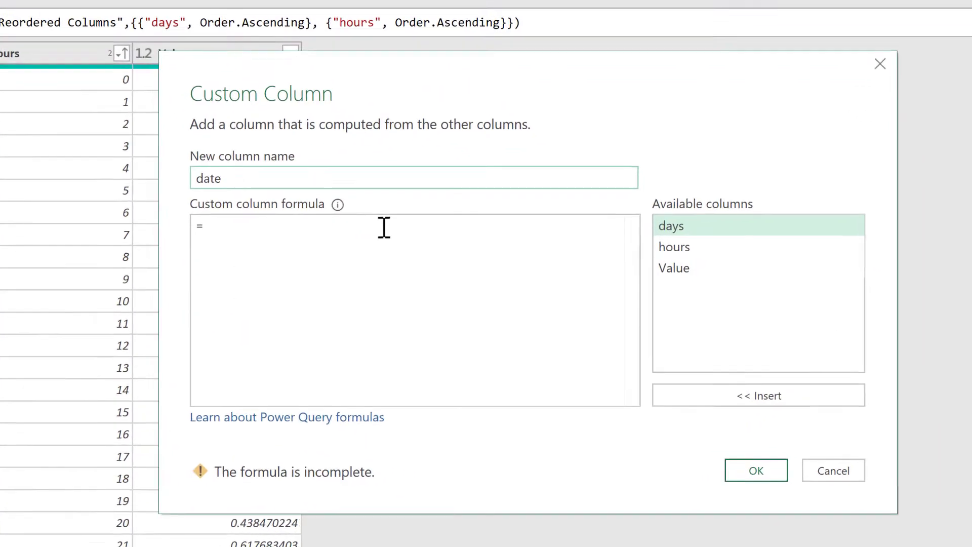
left_click(385, 227)
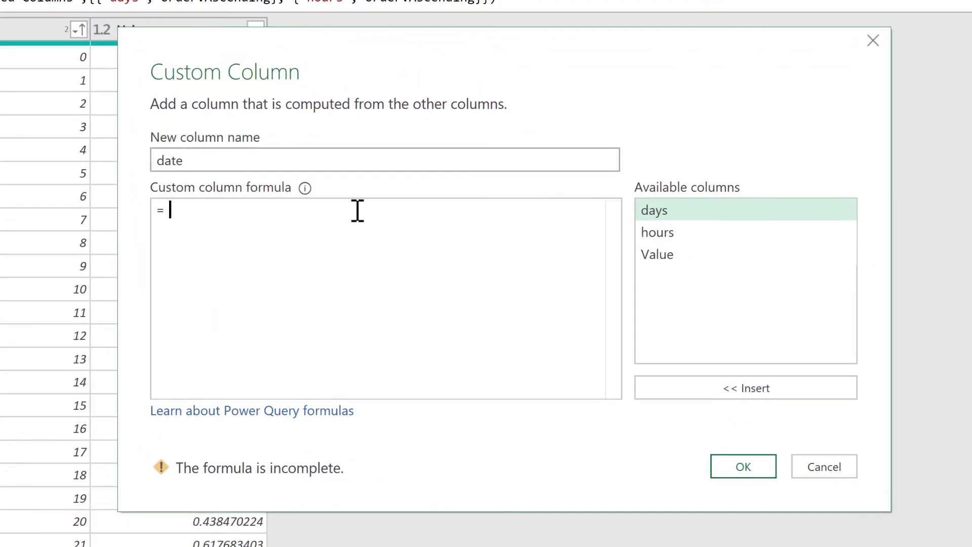
type("Date")
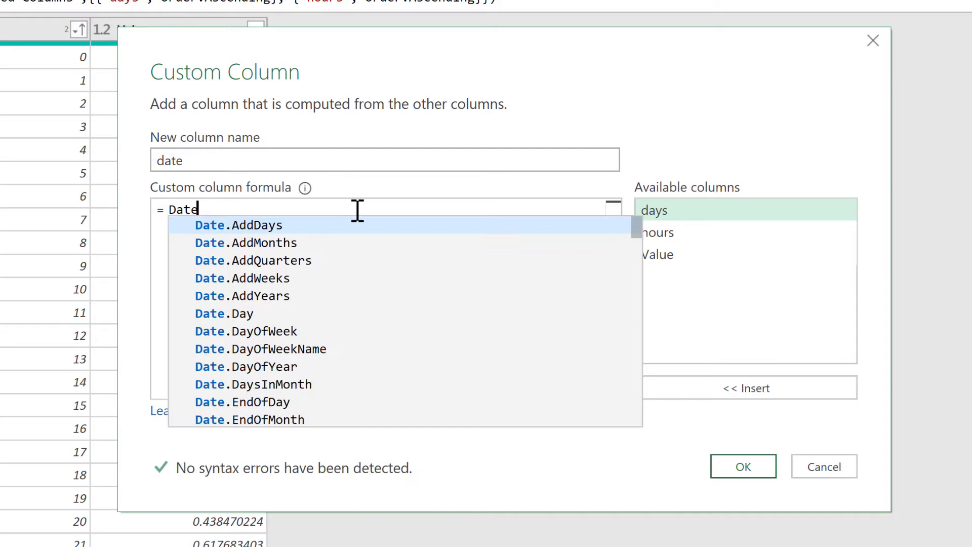
type(".AddD")
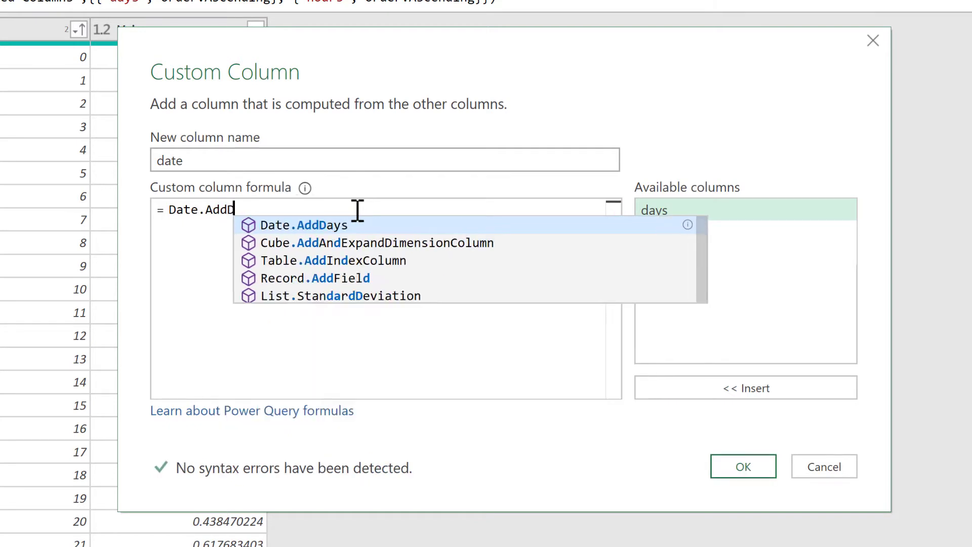
type("ays(")
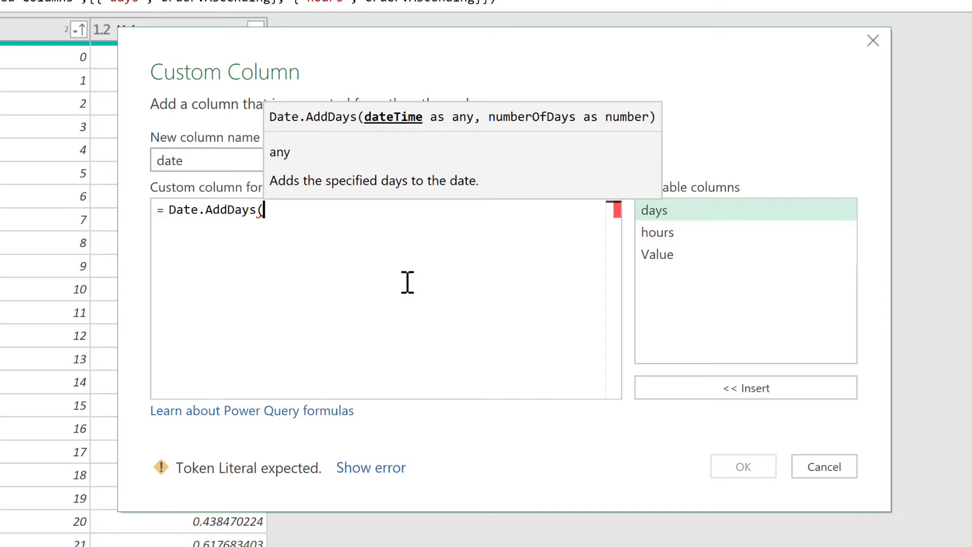
type("#")
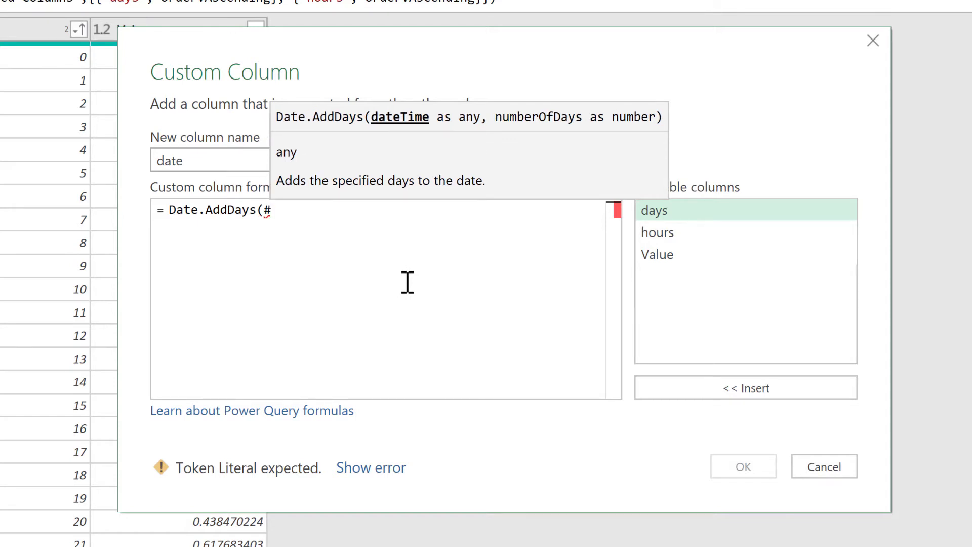
type("date(")
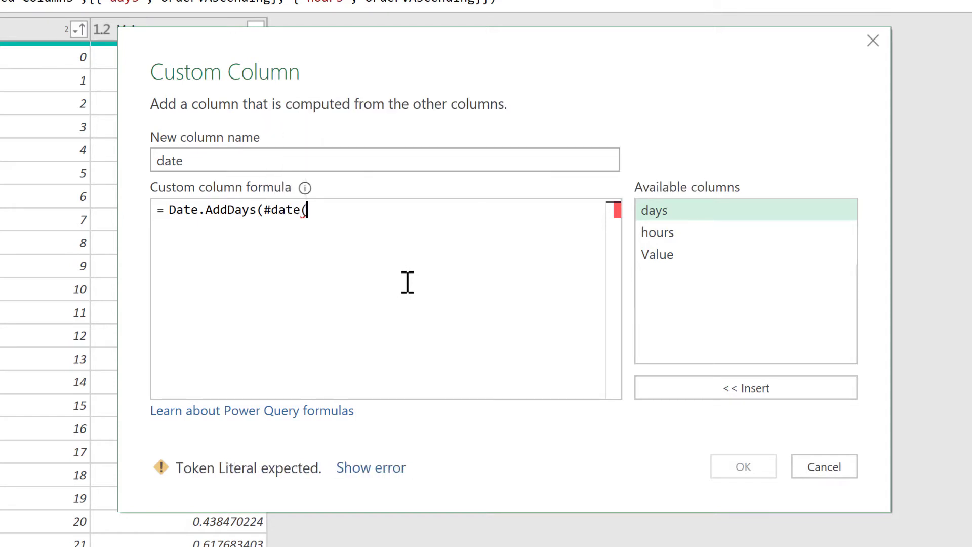
type("2019")
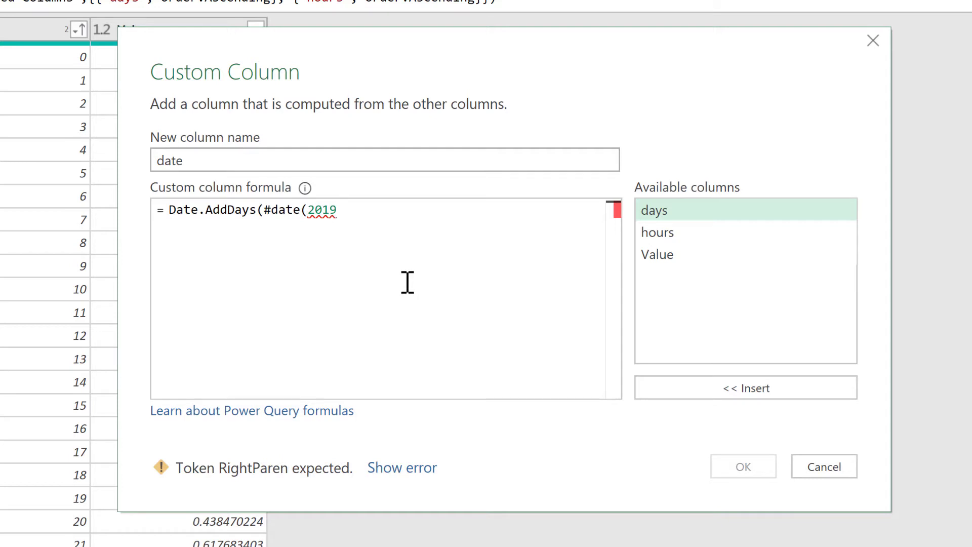
type(",1,1)")
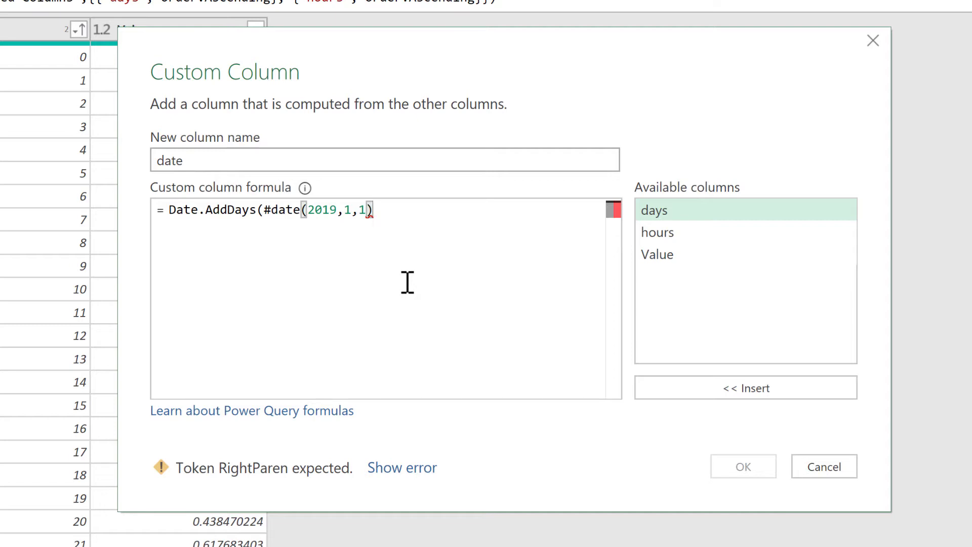
type(",")
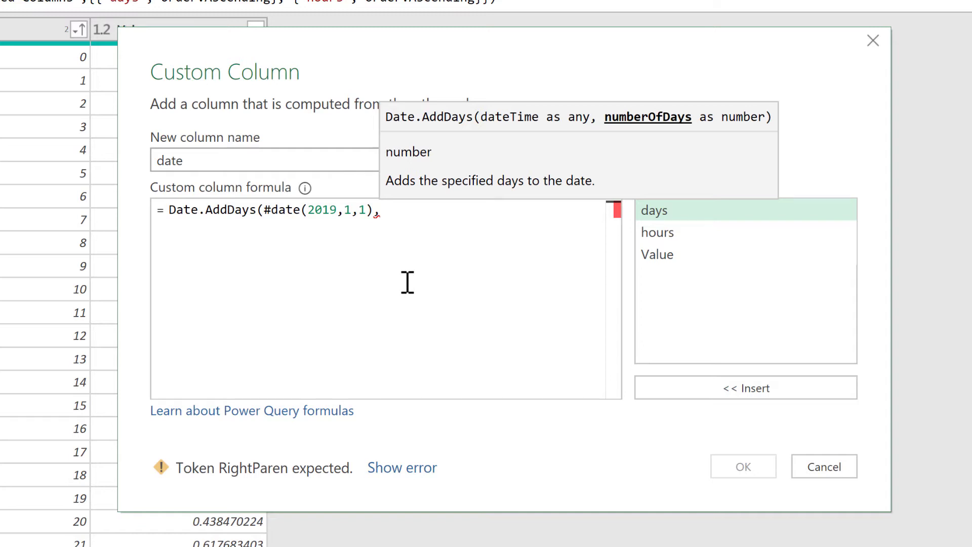
double_click(688, 214)
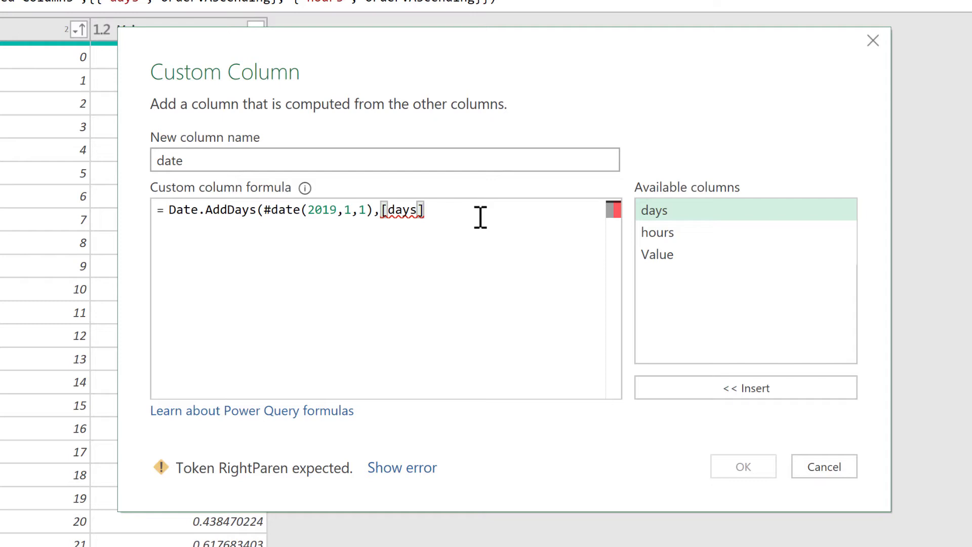
type("-1")
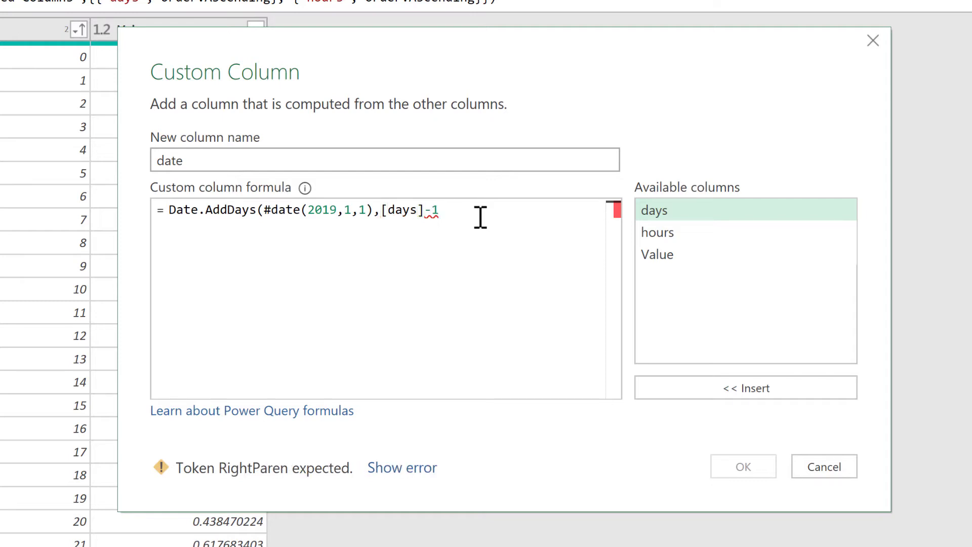
type(")")
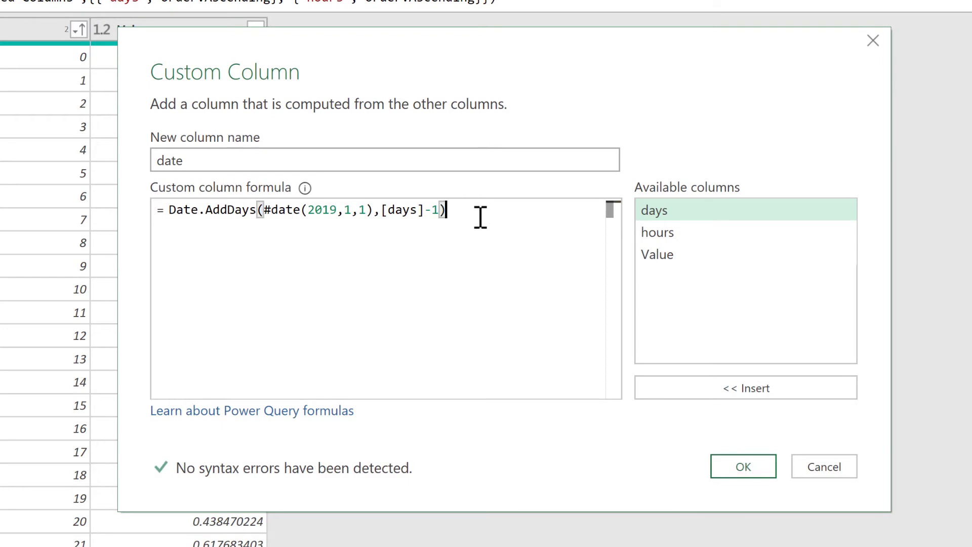
left_click(743, 466)
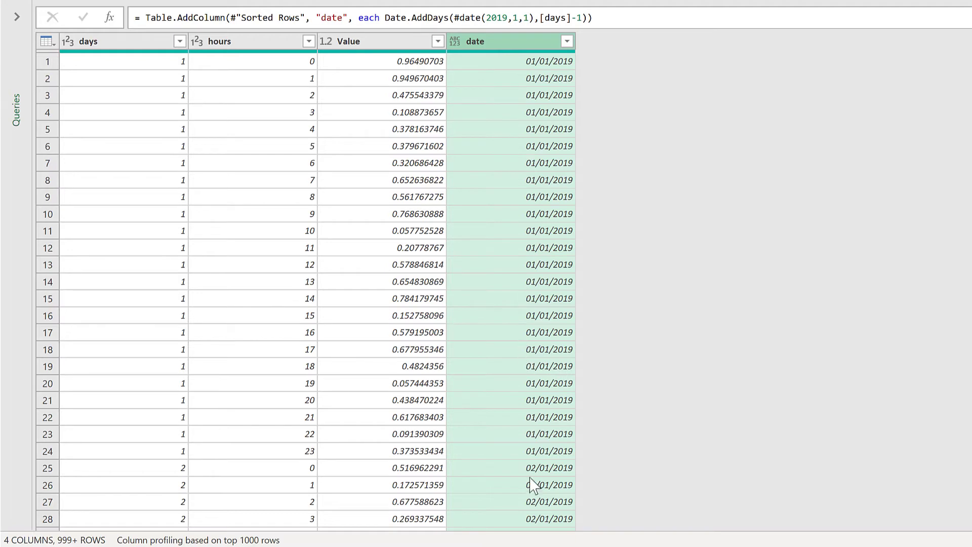
Step: Change the date column's type to Date/Time, giving values like 01/01/2019 00:00:00
scroll(610, 276, "down", 3)
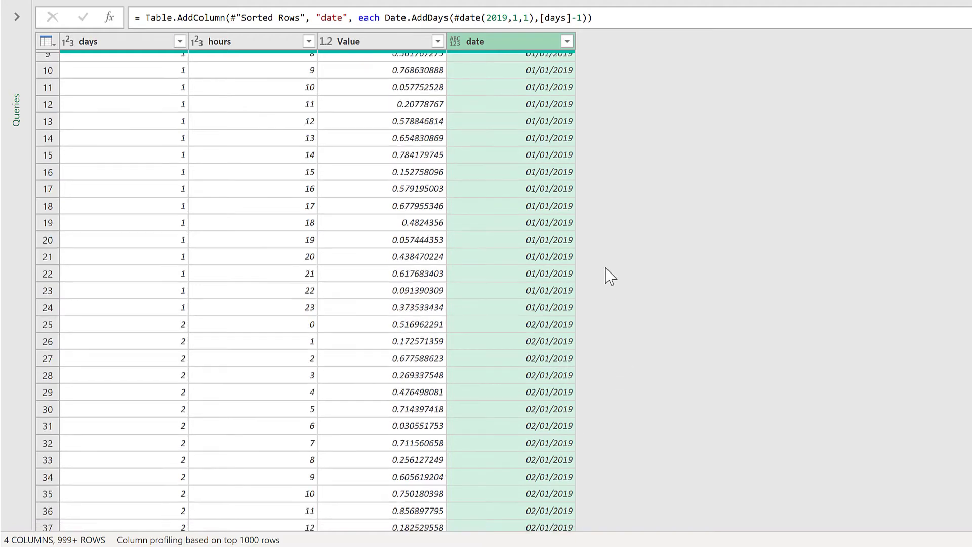
scroll(610, 276, "down", 4)
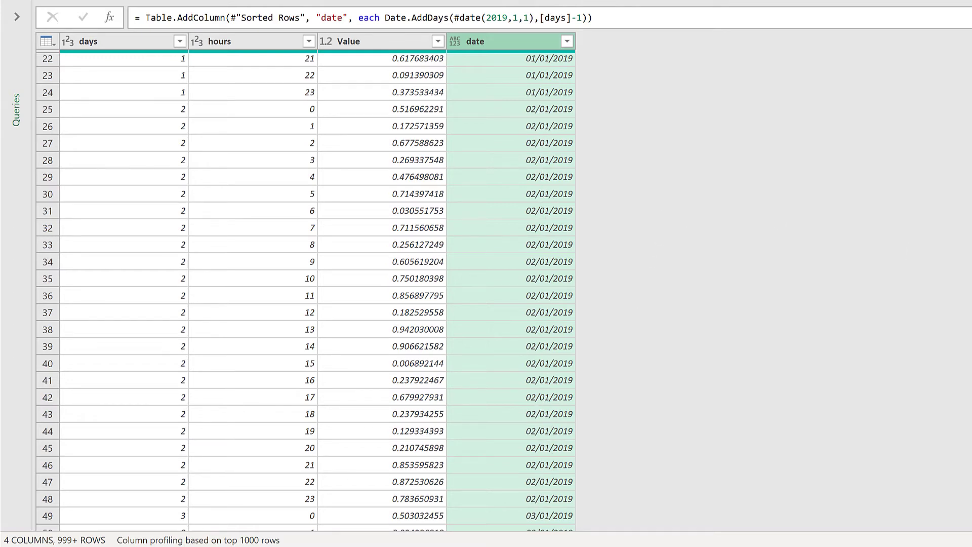
scroll(306, 292, "up", 7)
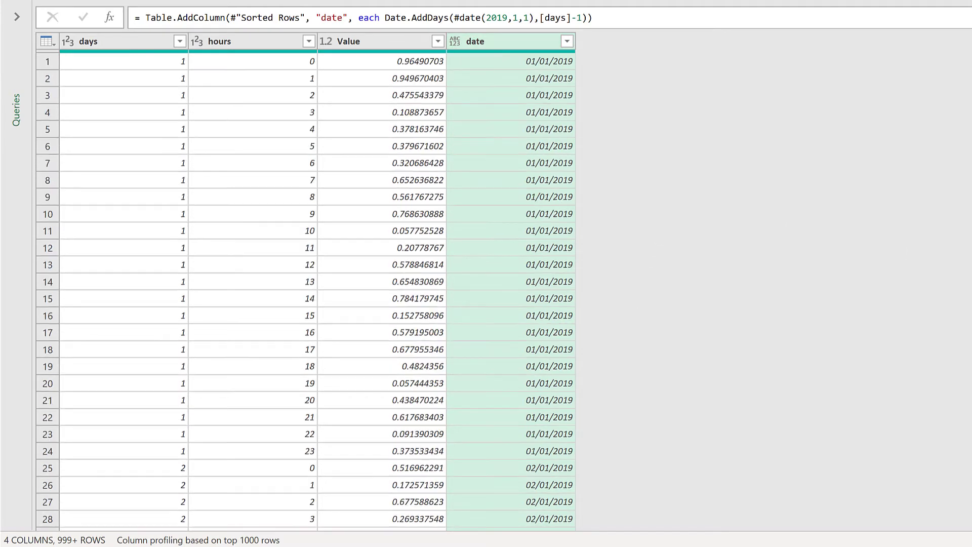
left_click(454, 41)
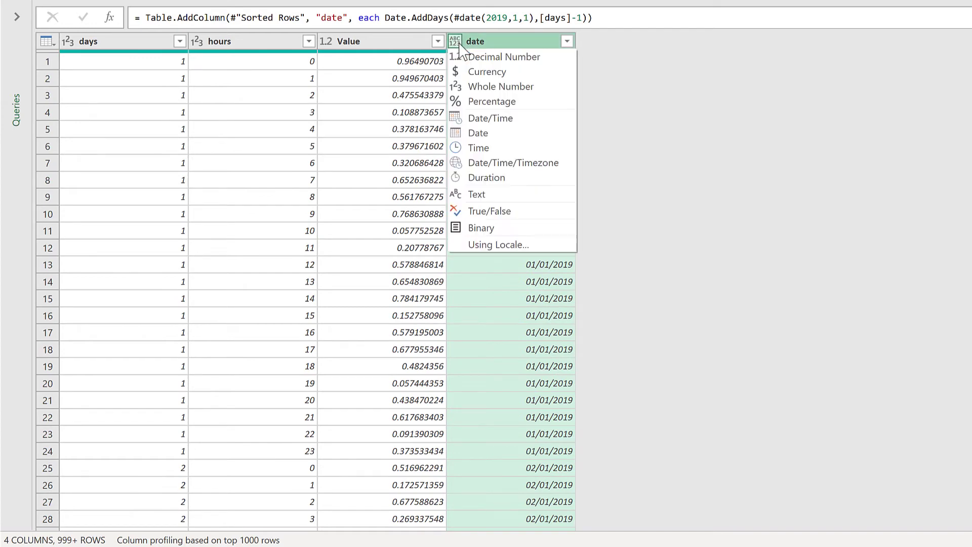
left_click(523, 125)
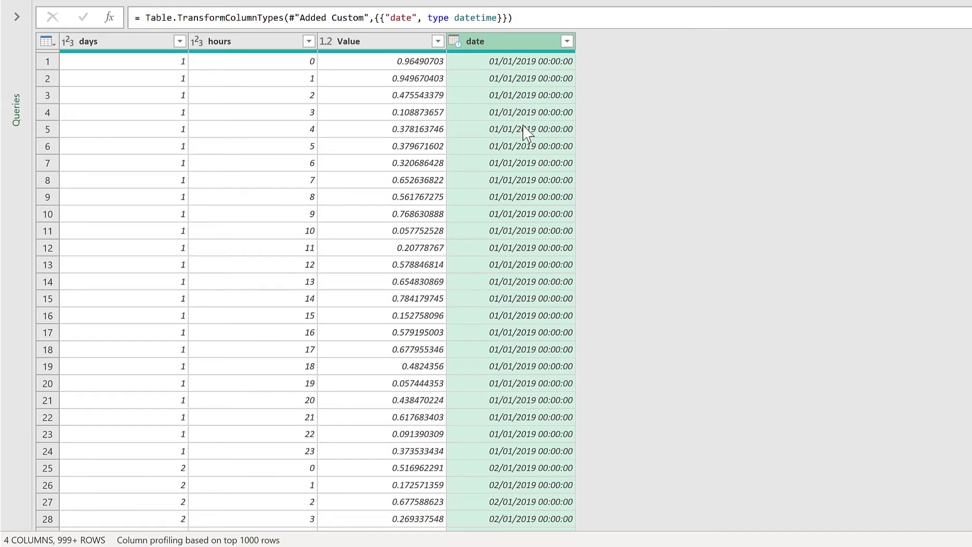
left_click(268, 48)
left_click(516, 43)
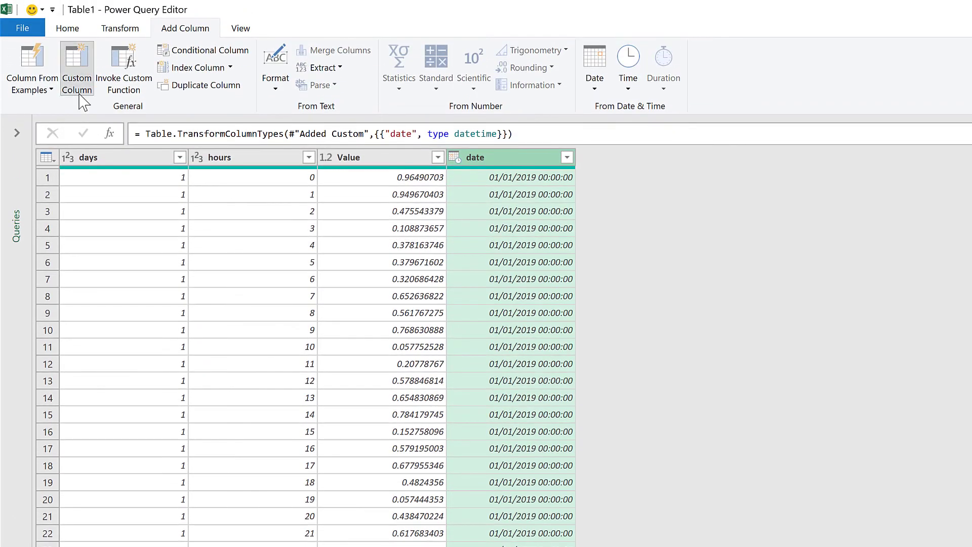
Step: Add a custom column 'date and time' with formula [date] + #duration(0,[hours],0,0)
left_click(79, 94)
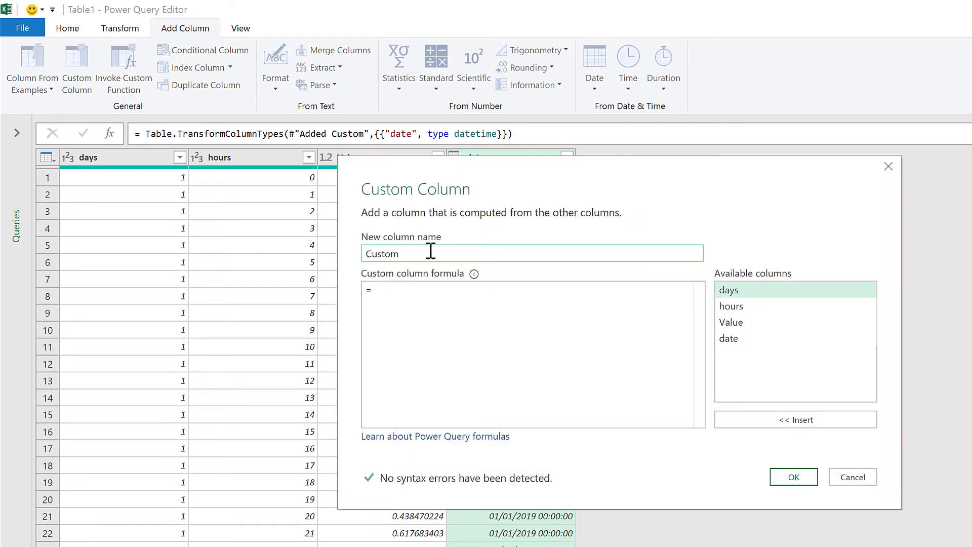
double_click(374, 252)
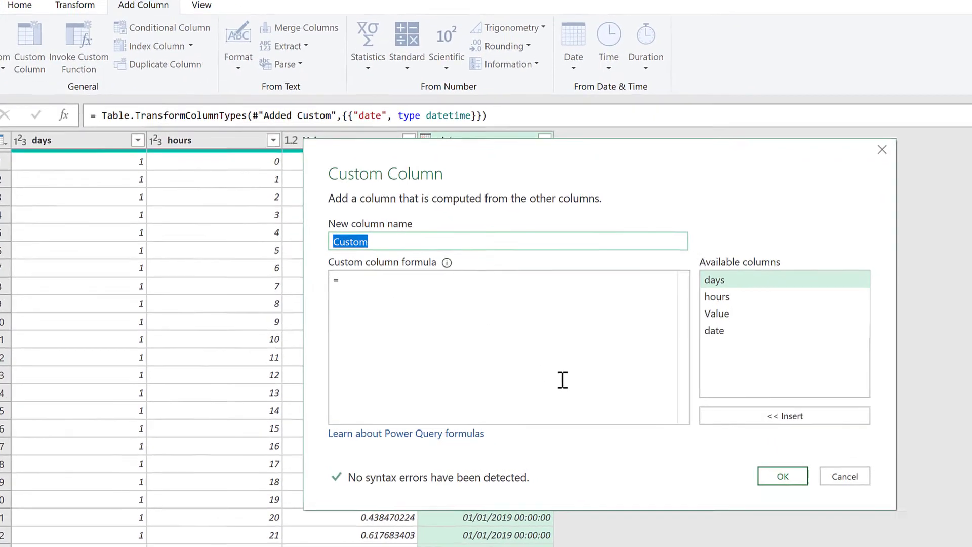
type("da")
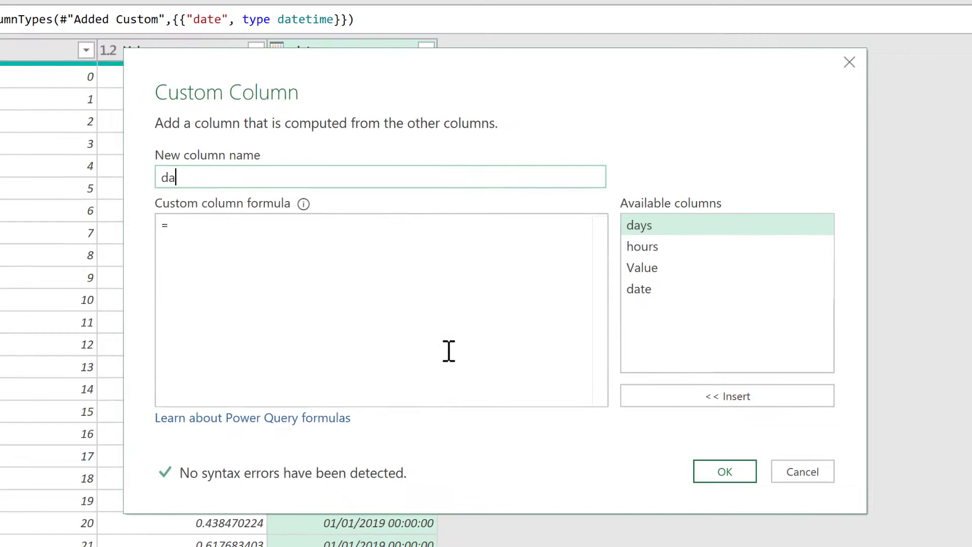
type("te and time")
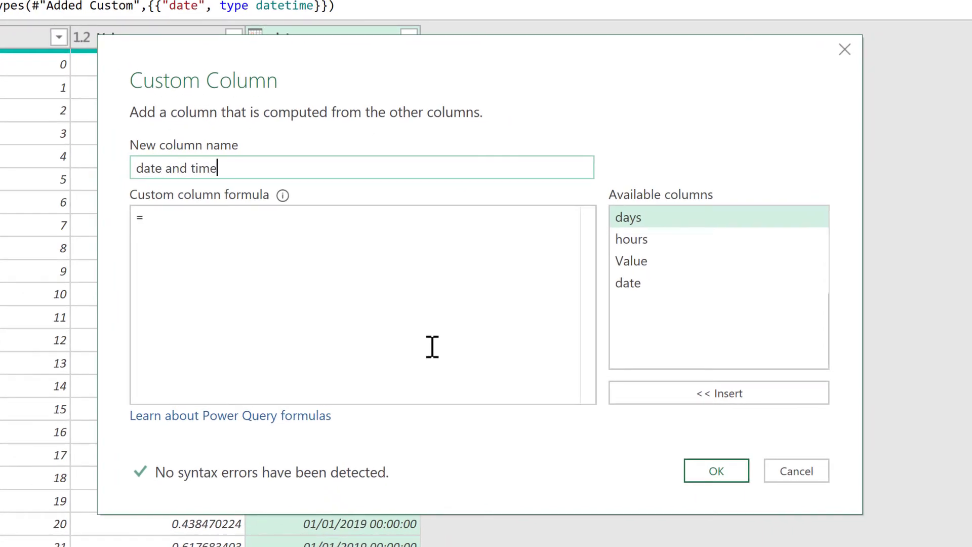
left_click(309, 218)
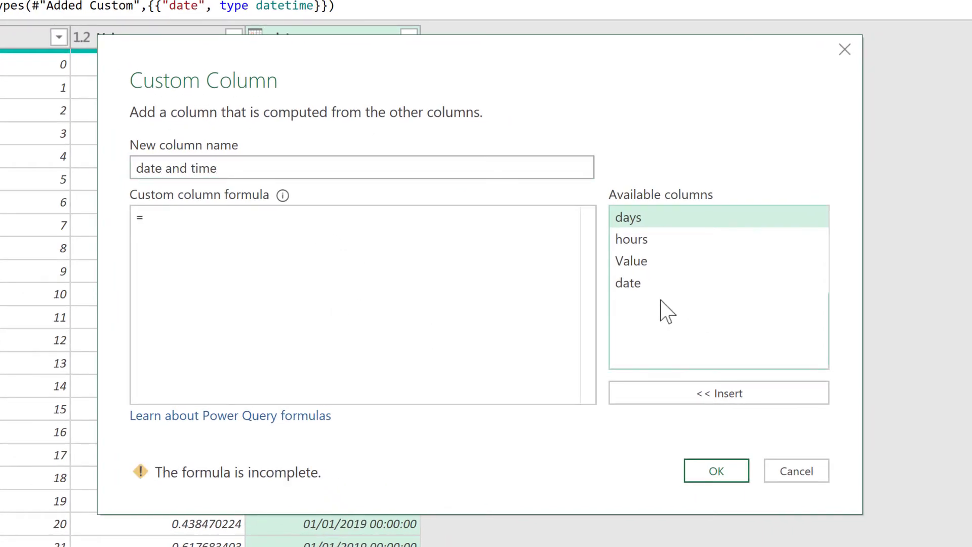
double_click(640, 287)
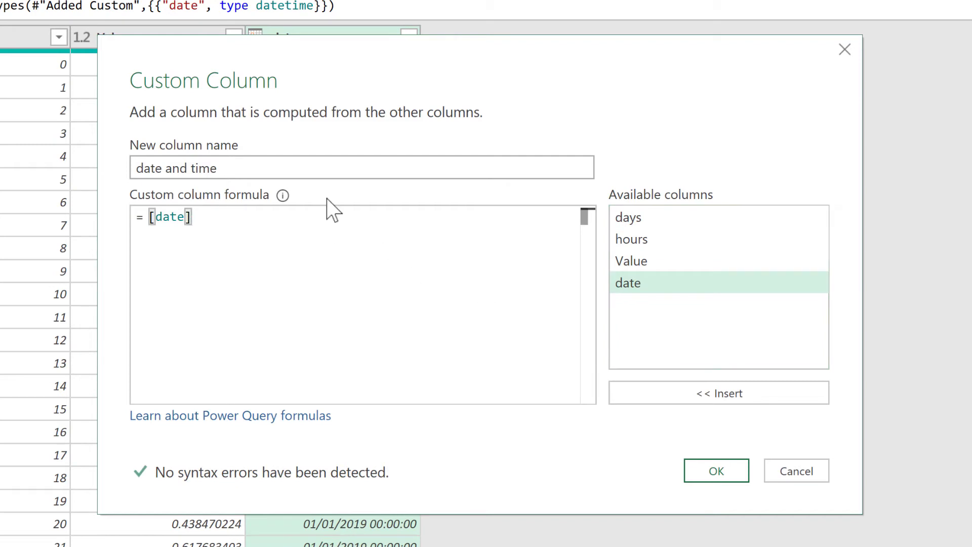
type("+")
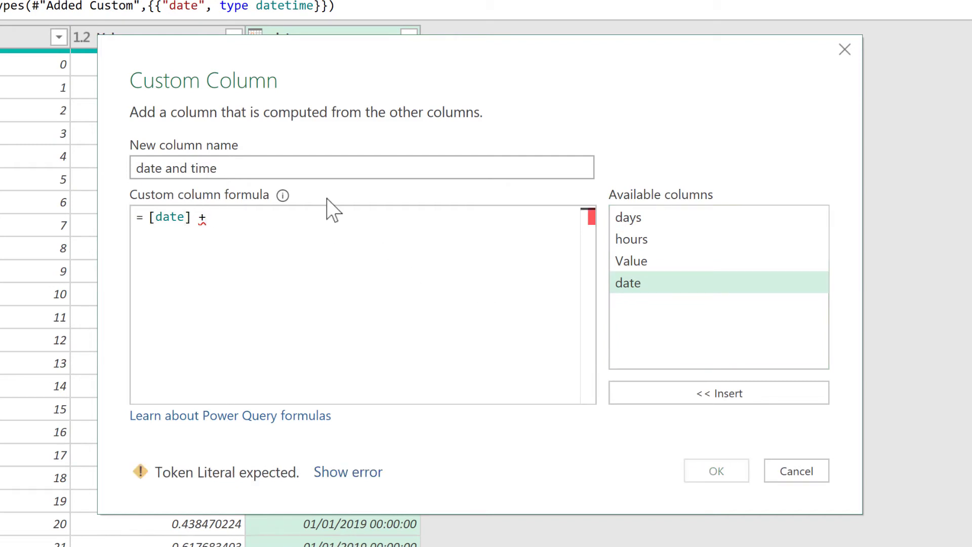
type(" #durat")
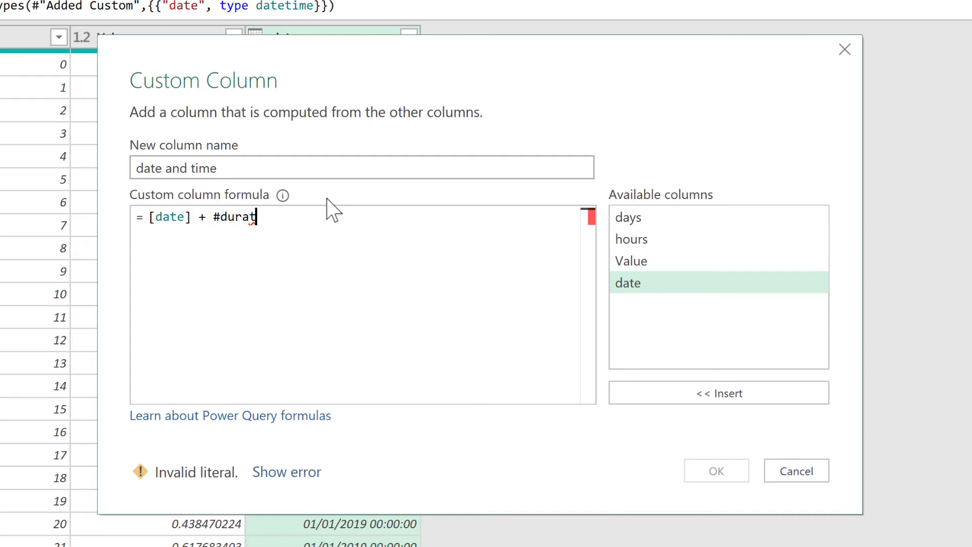
type("ion(")
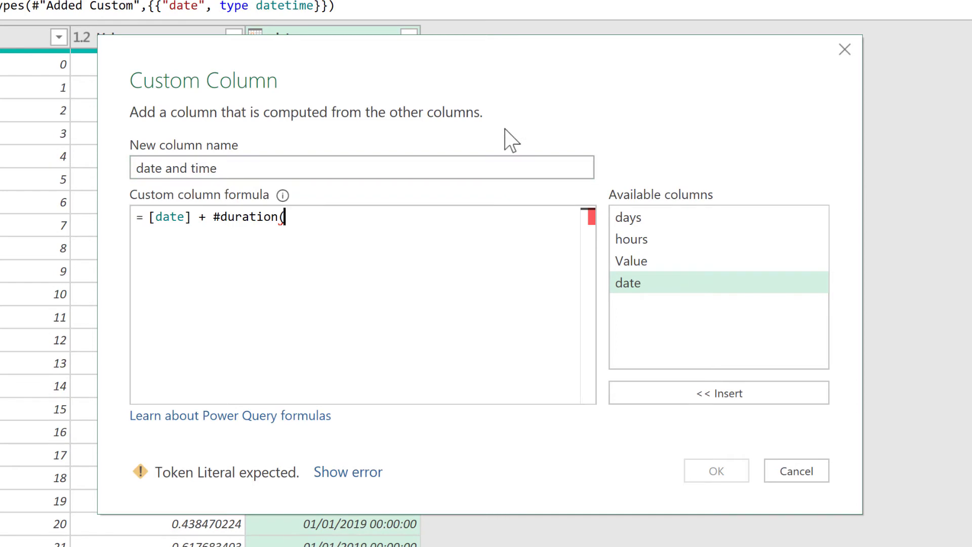
type("0,0,")
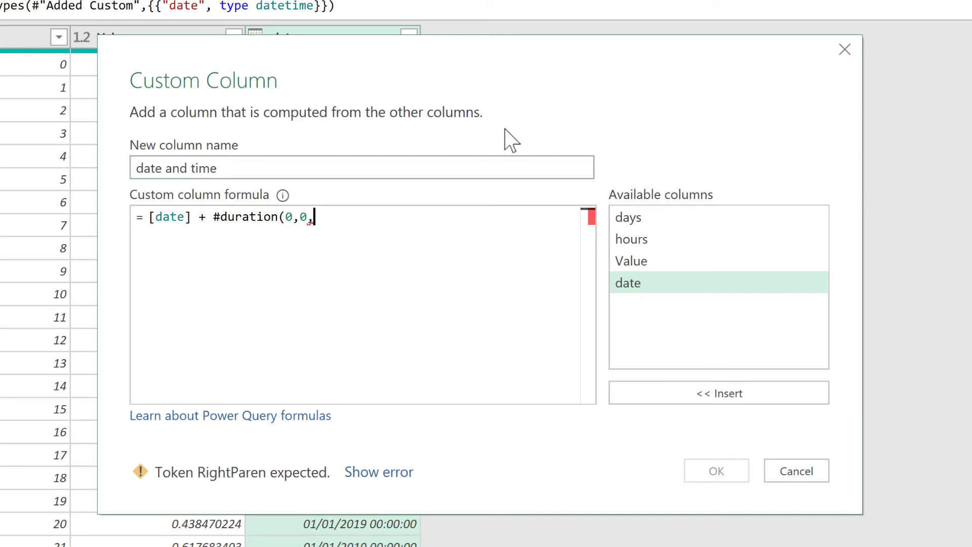
type("0,0)")
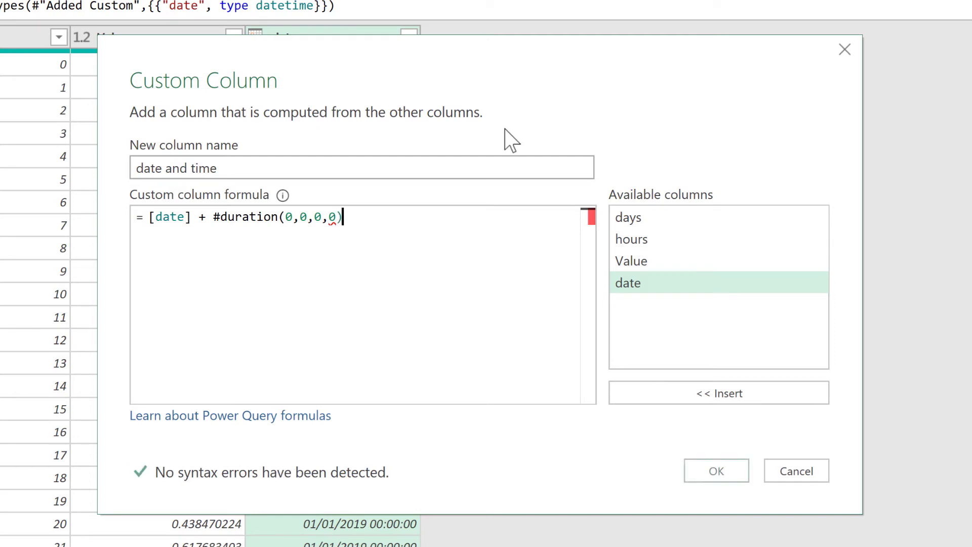
double_click(302, 216)
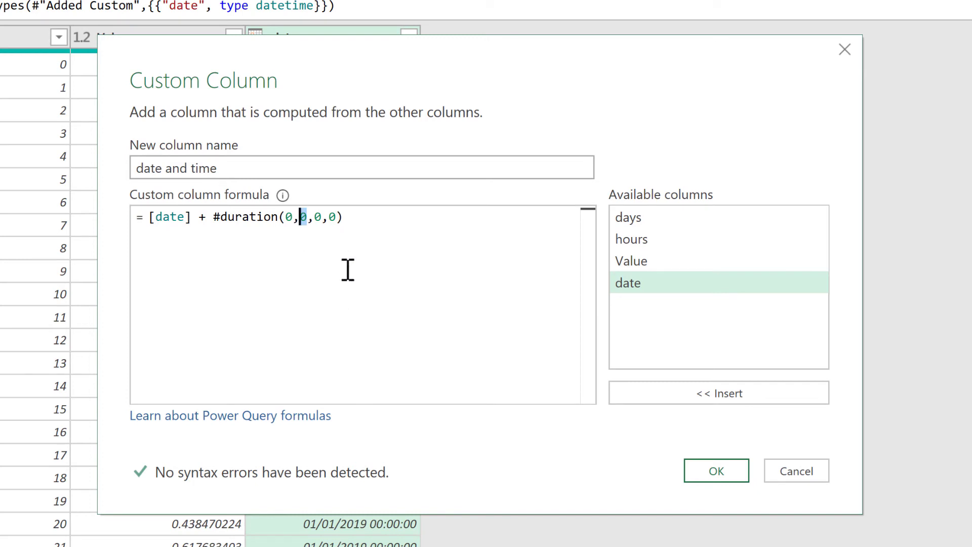
key("BackSpace")
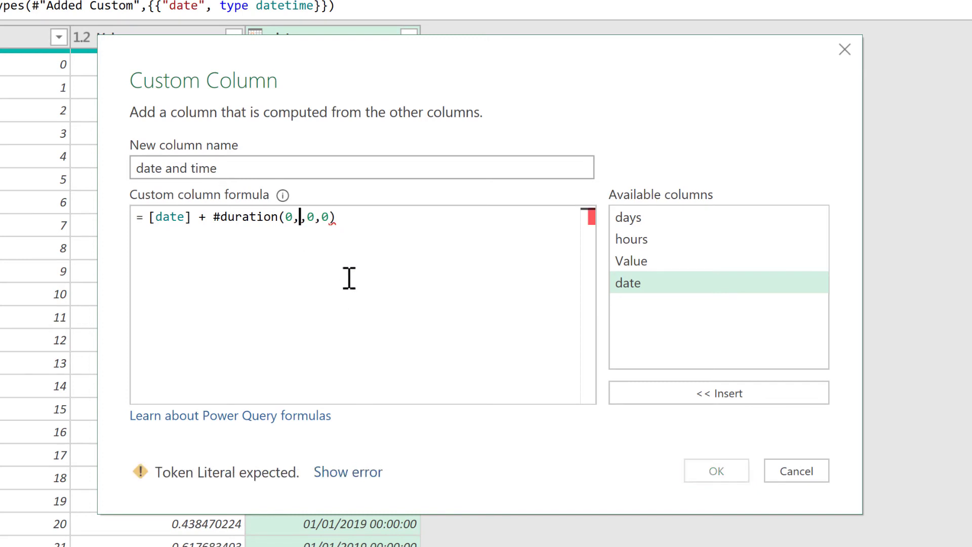
double_click(652, 234)
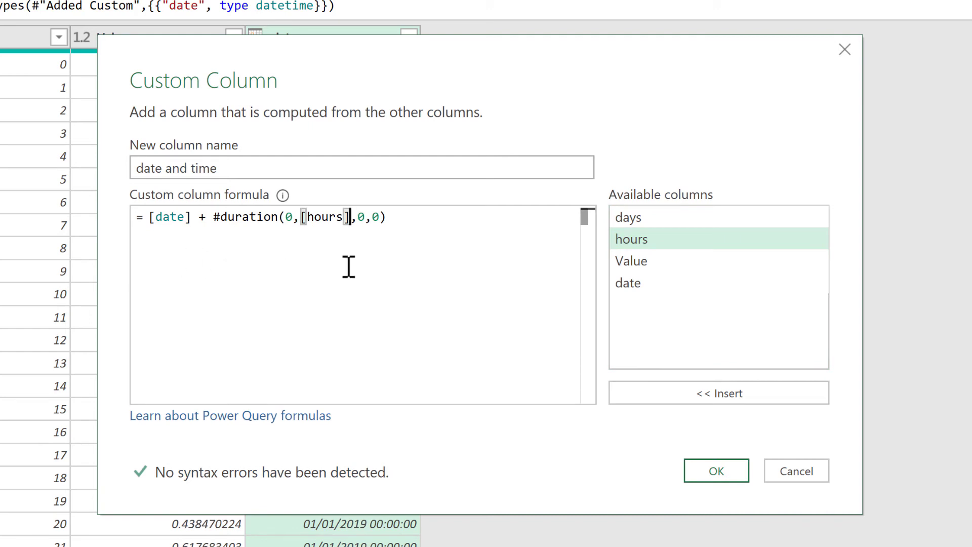
left_click(410, 213)
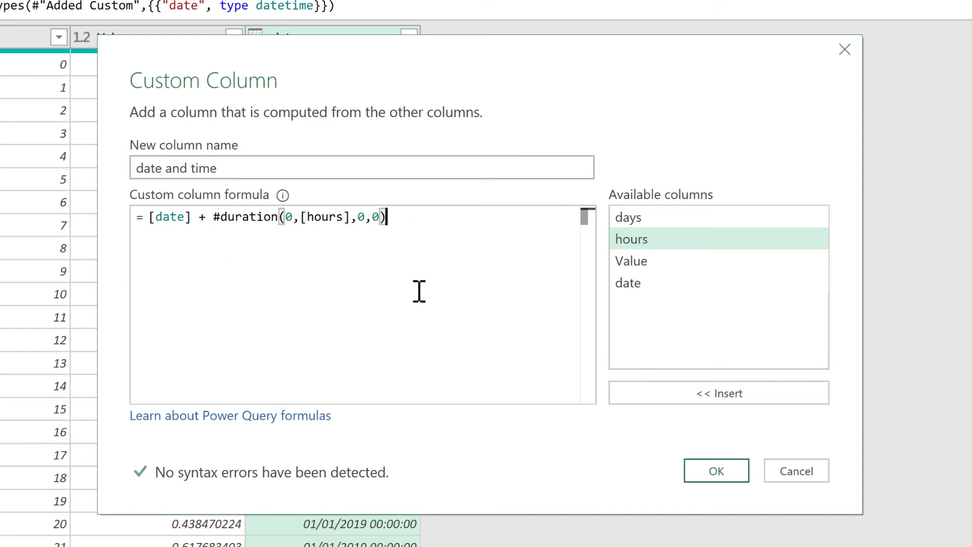
left_click(716, 471)
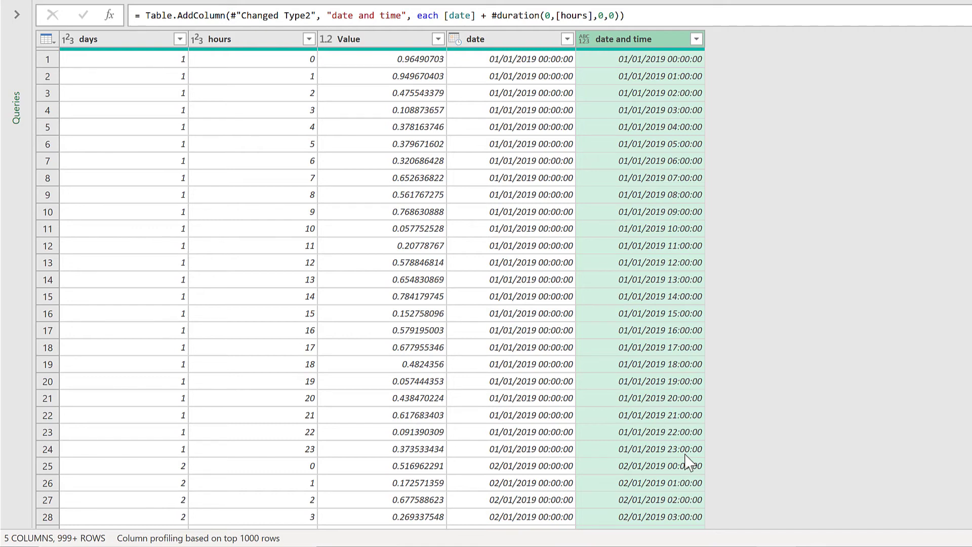
Step: Set the 'date and time' column's type to Date/Time for hourly timestamps
left_click(584, 39)
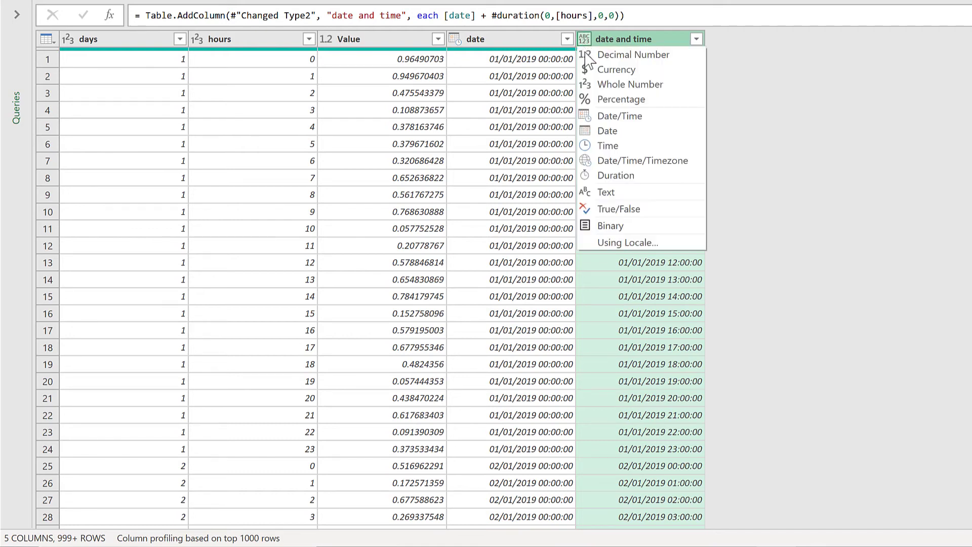
left_click(623, 119)
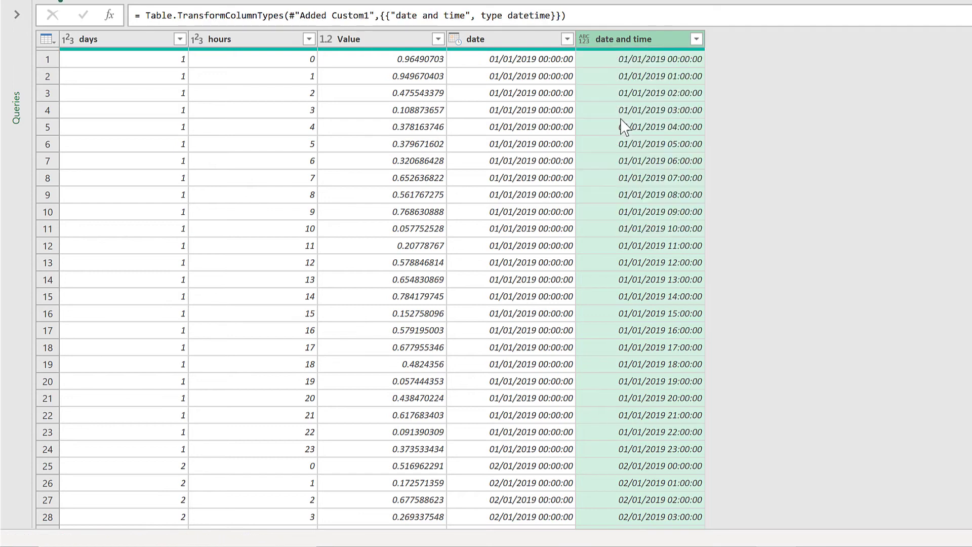
Step: Remove the days, hours and date columns and move 'date and time' before Value
left_click(97, 42)
left_click(245, 43, "ctrl")
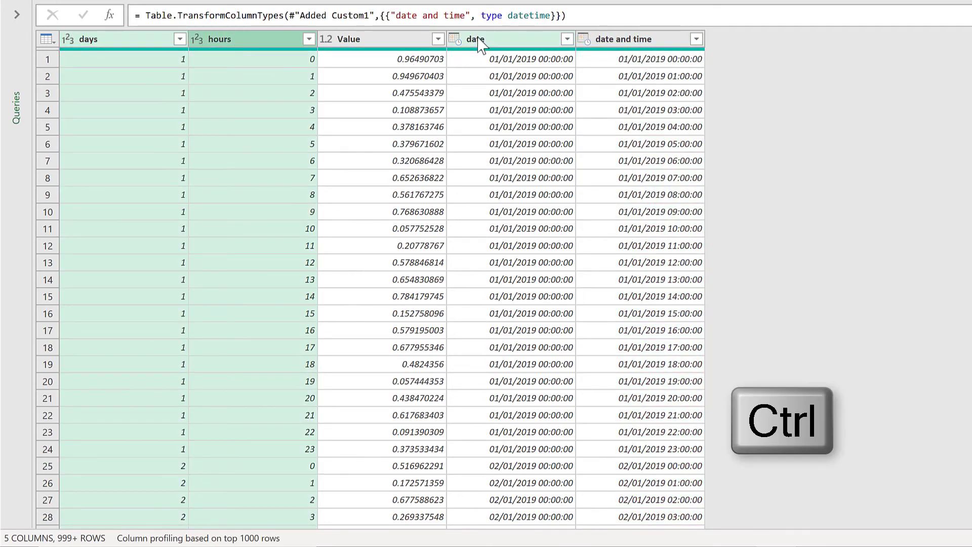
left_click(480, 41, "ctrl")
right_click(502, 41)
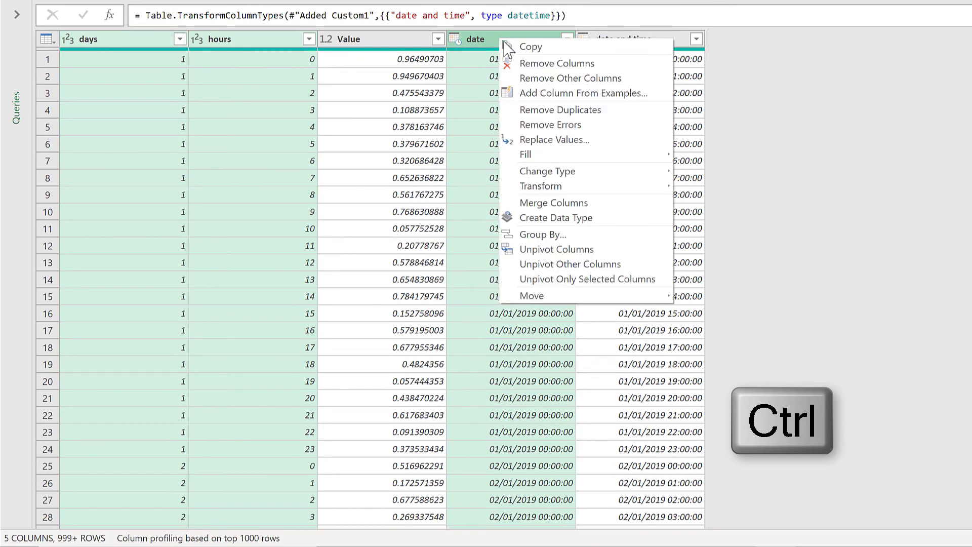
left_click(532, 63)
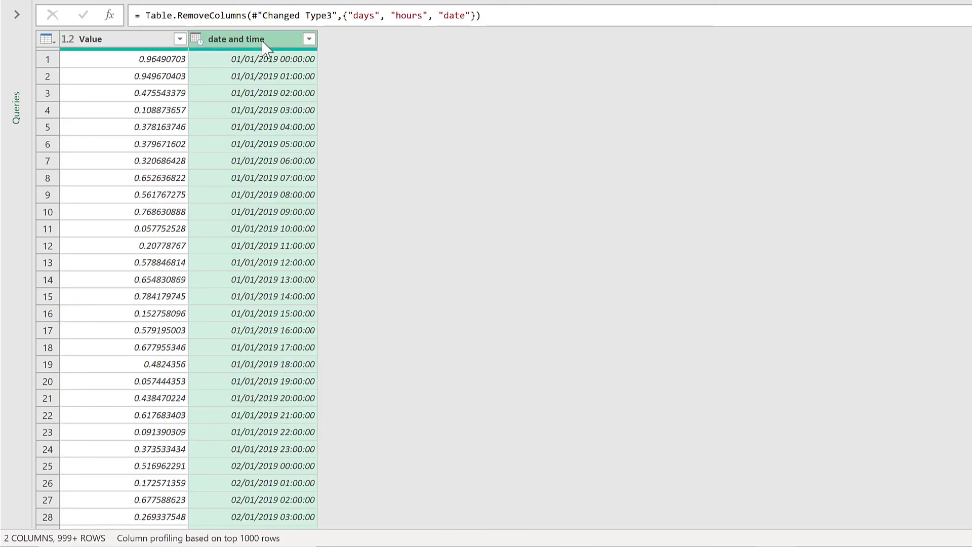
left_click_drag(272, 45, 91, 41)
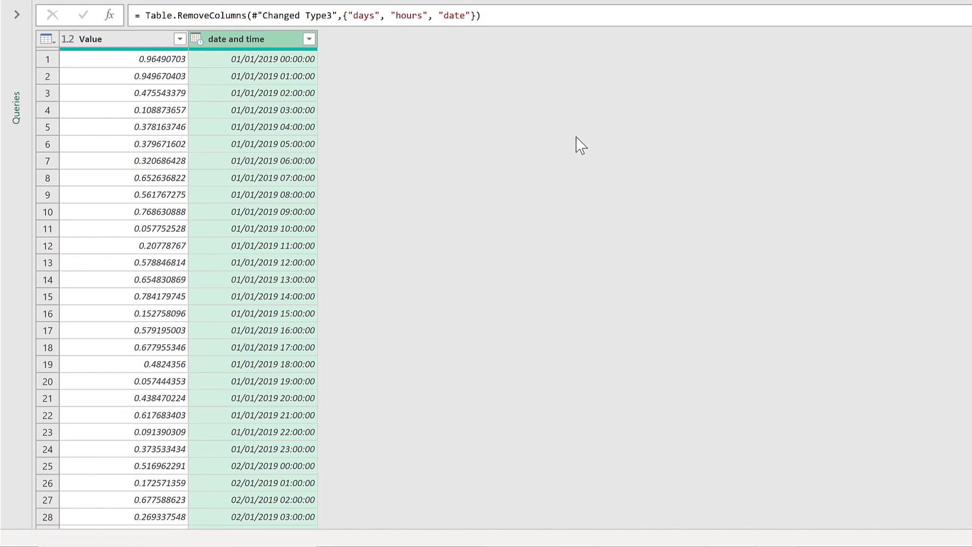
left_click(67, 28)
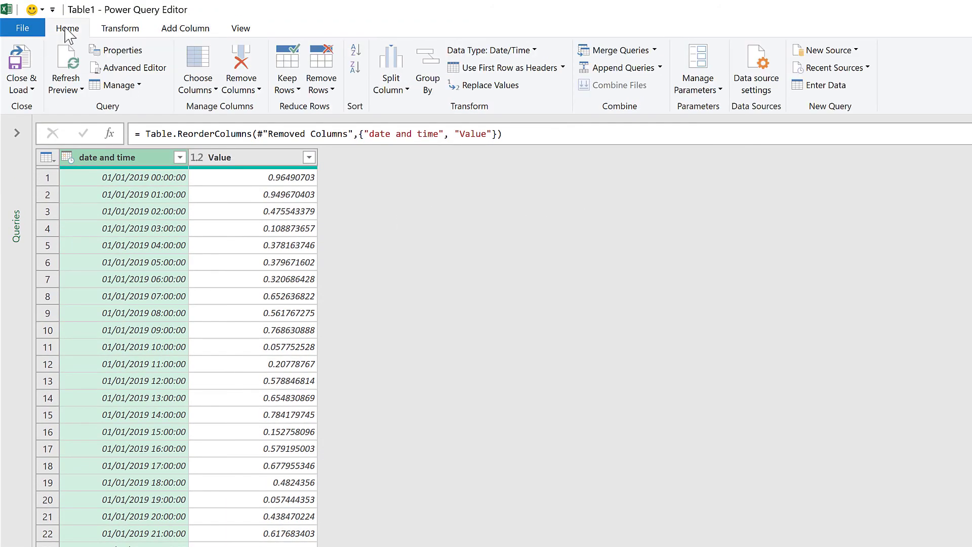
Step: Close & Load the query, then verify rows run to 31/12/2019 23:00 in row 8761
left_click(19, 58)
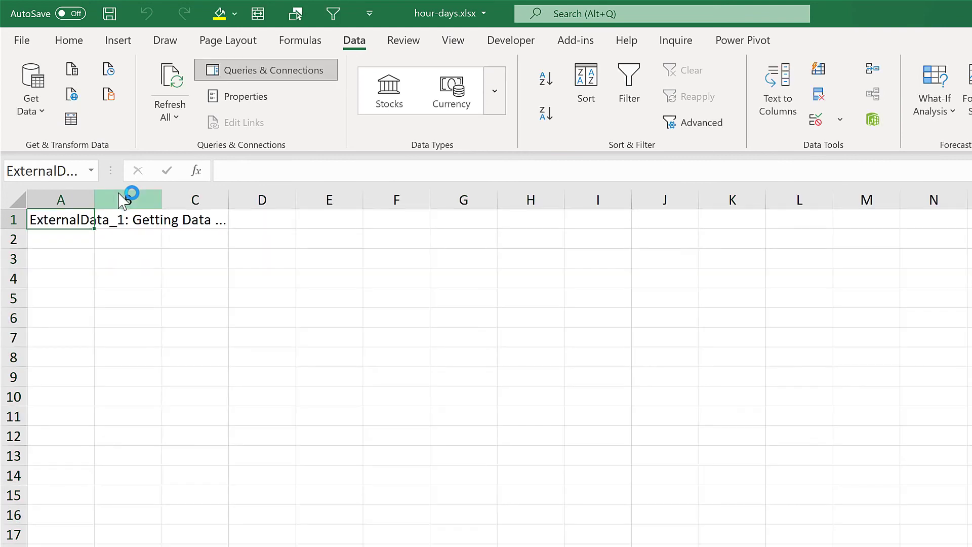
left_click(100, 242)
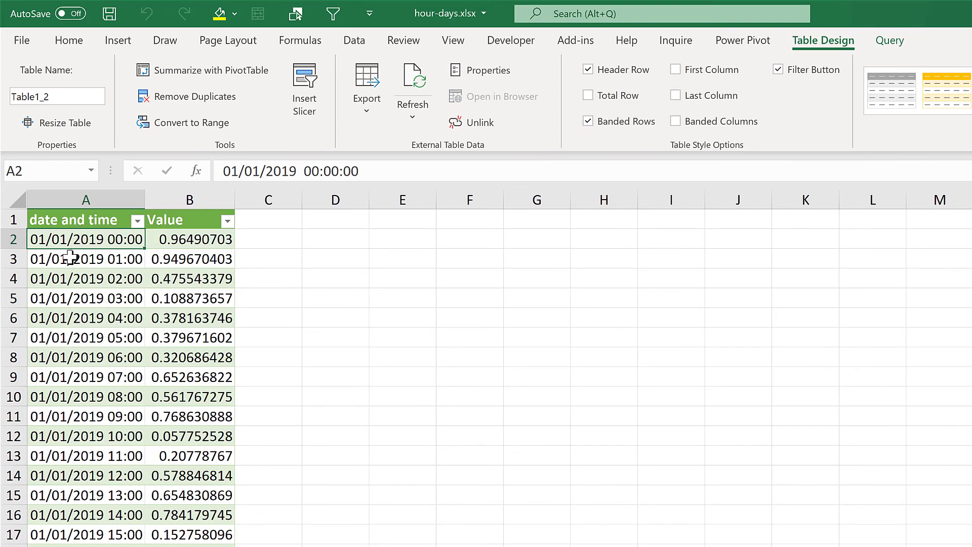
key("ctrl+Down")
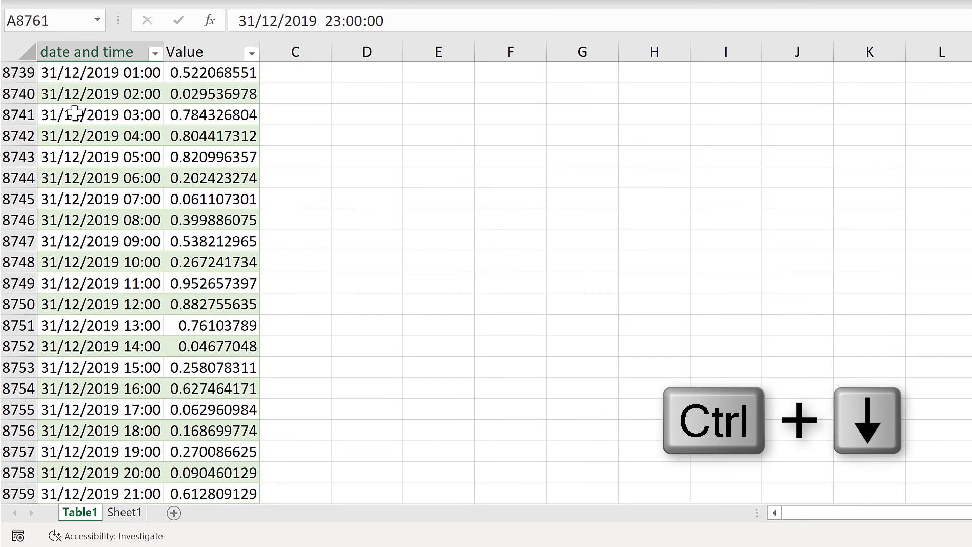
key("Down")
key("Down")
key("Up")
key("Up")
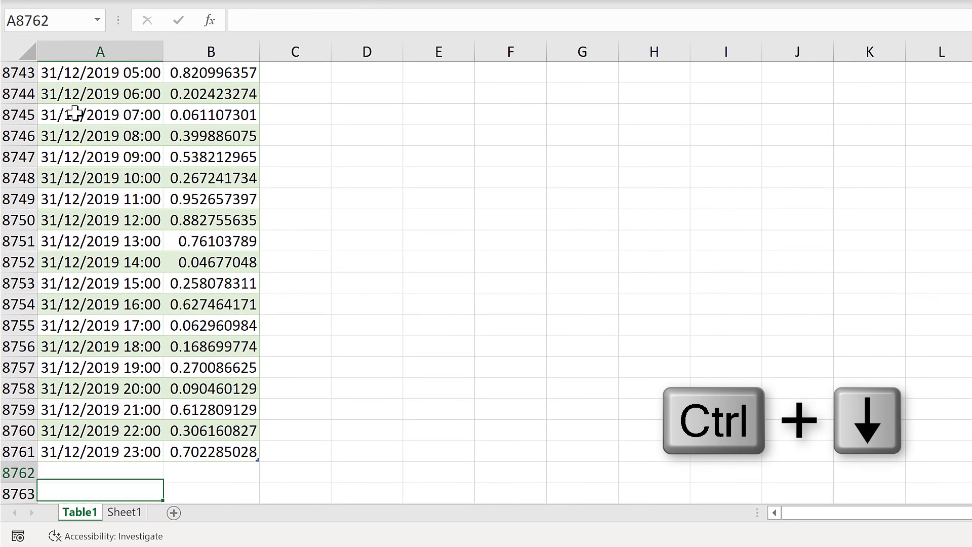
key("Right")
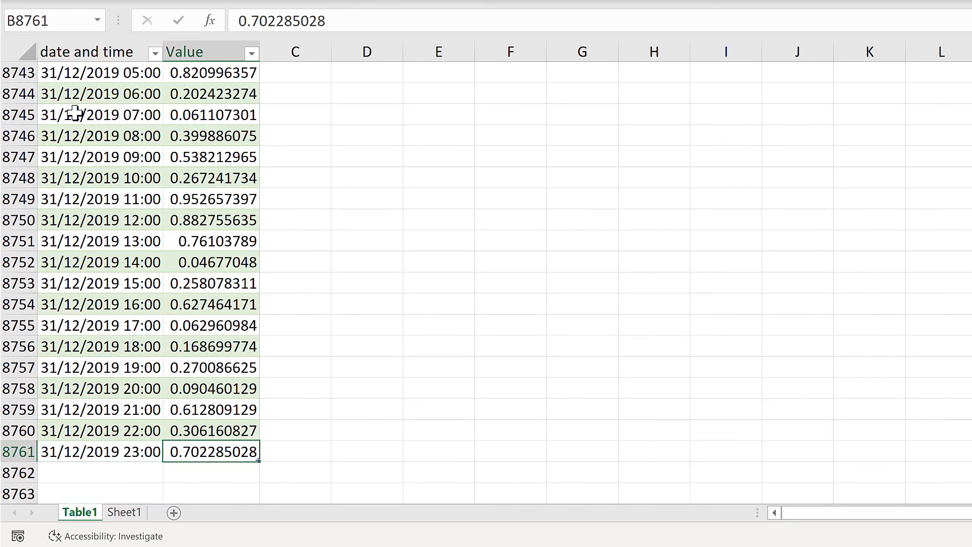
key("ctrl+Up")
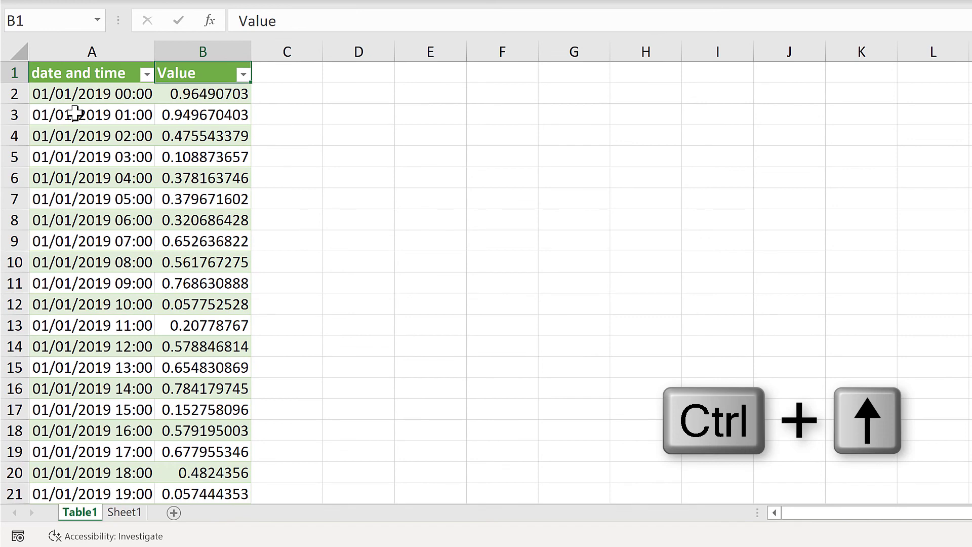
key("Down")
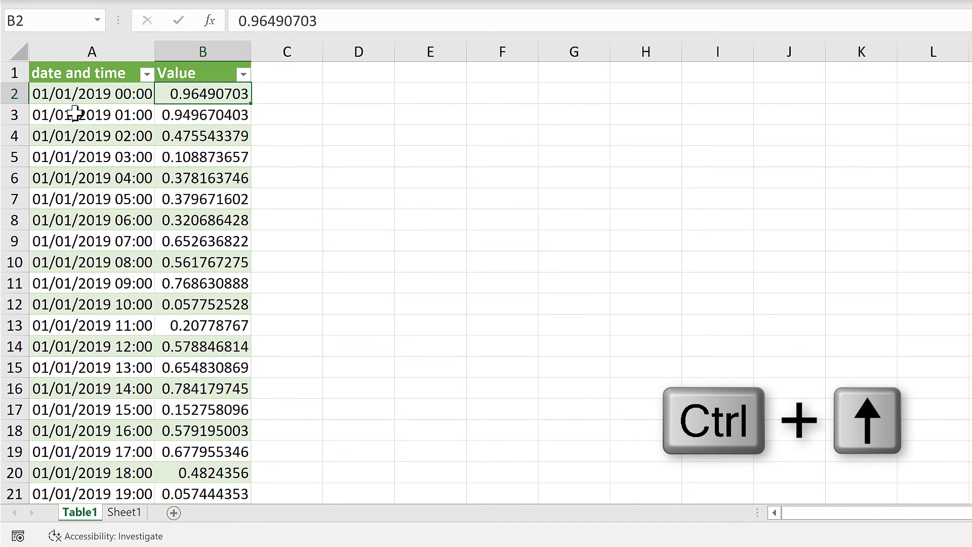